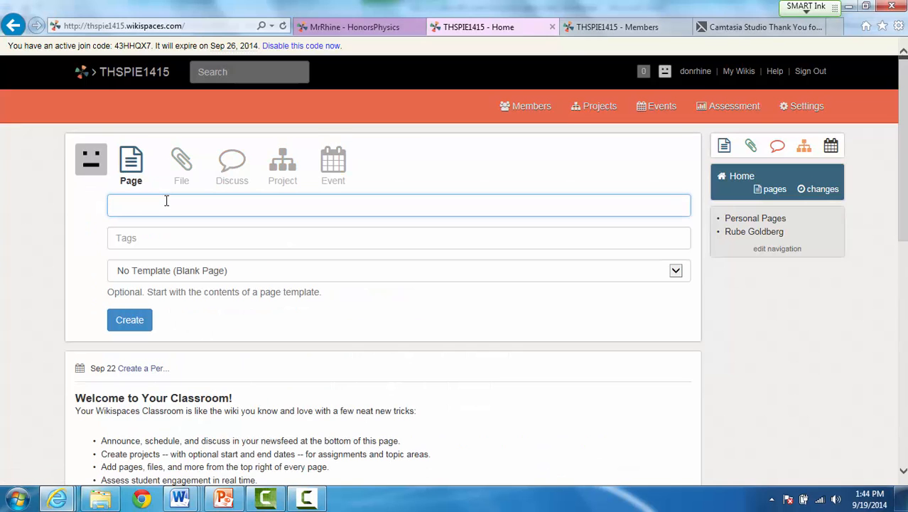
Step: Create a wiki page named with the owner's first name followed by "PersonalPage", based on the PersonalPage template
text(DonP)
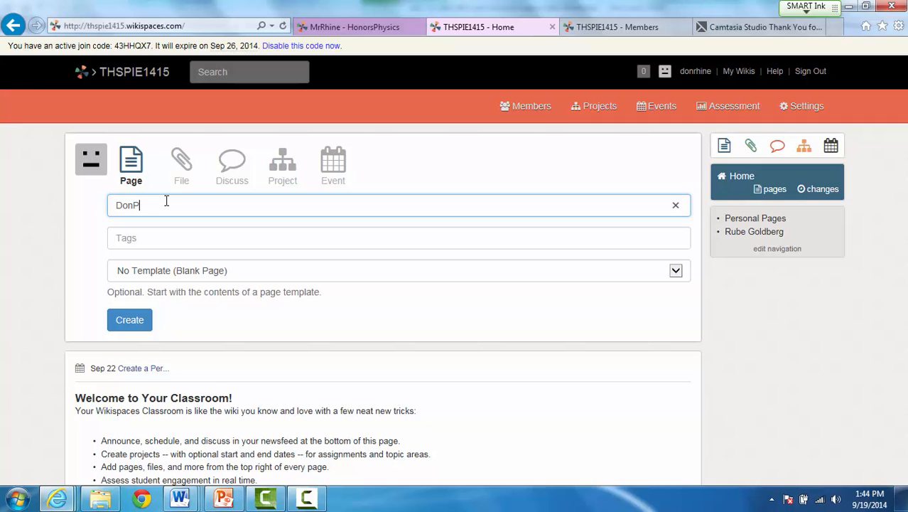
text(ersonalPage)
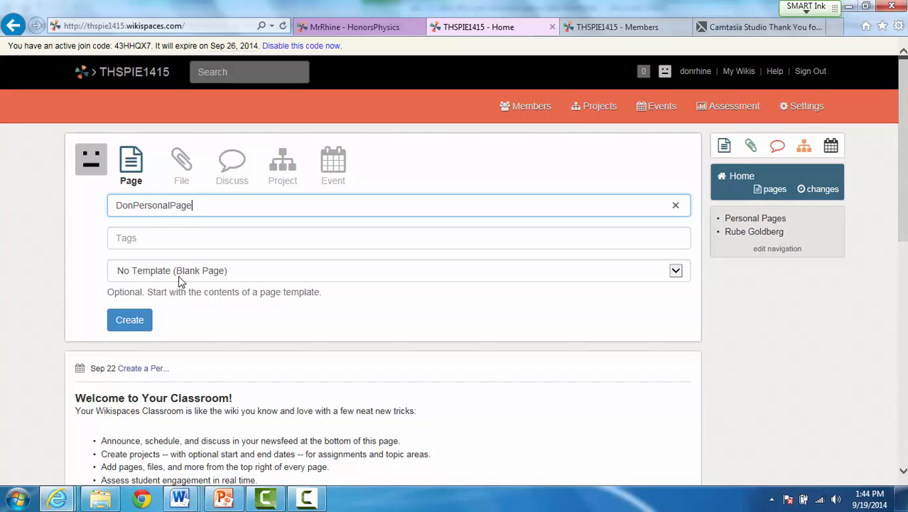
click(179, 274)
click(172, 281)
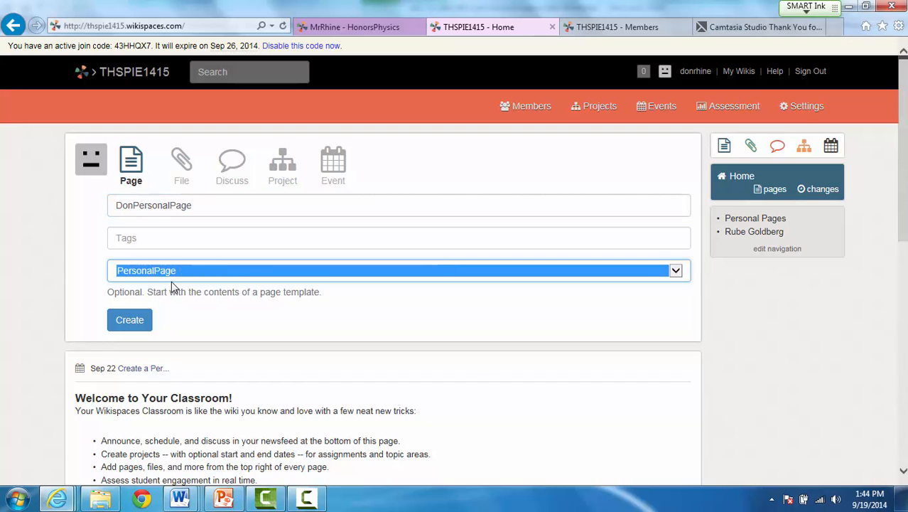
click(138, 324)
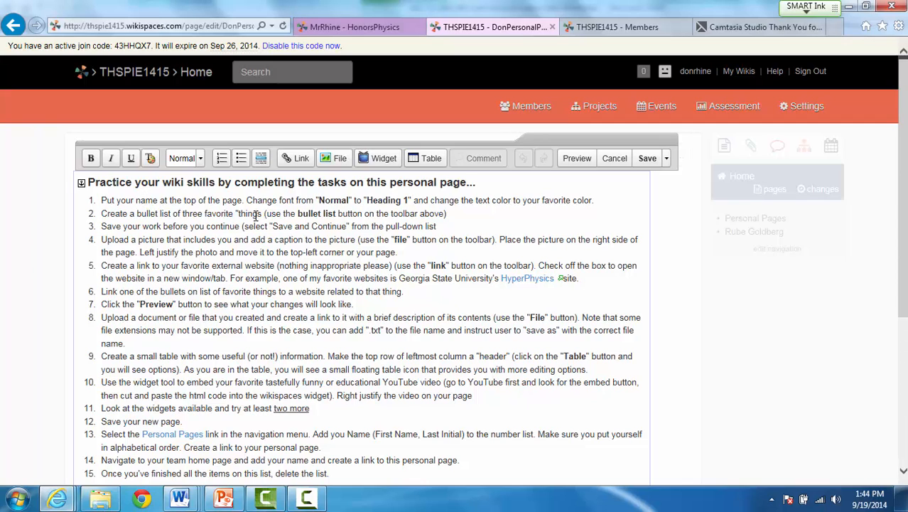
Step: Add a title line above the practice heading with the owner's first name in possessive form followed by "Personal Page"
key(Return)
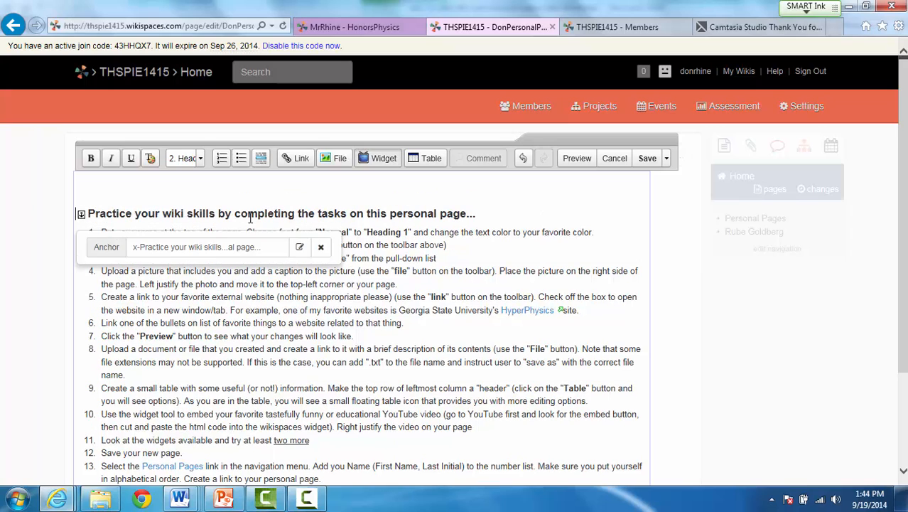
key(Up)
key(Up)
text(D)
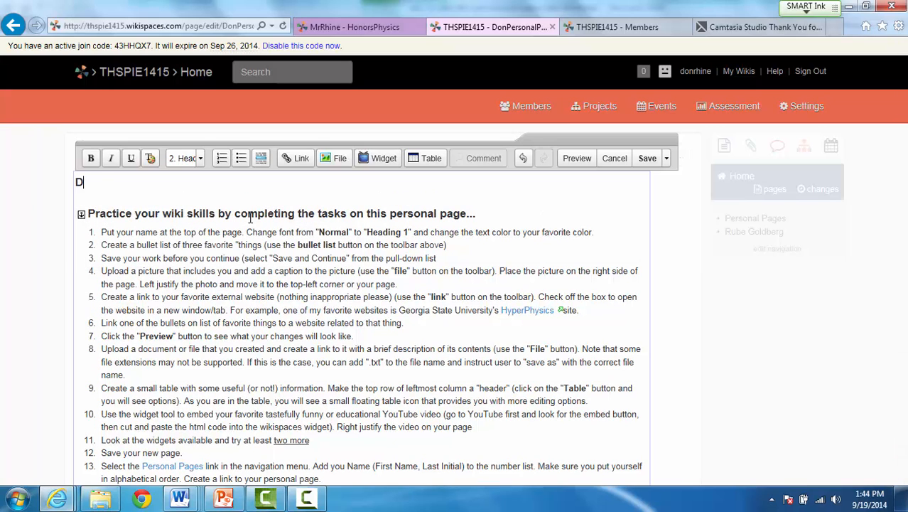
text(on's Personal)
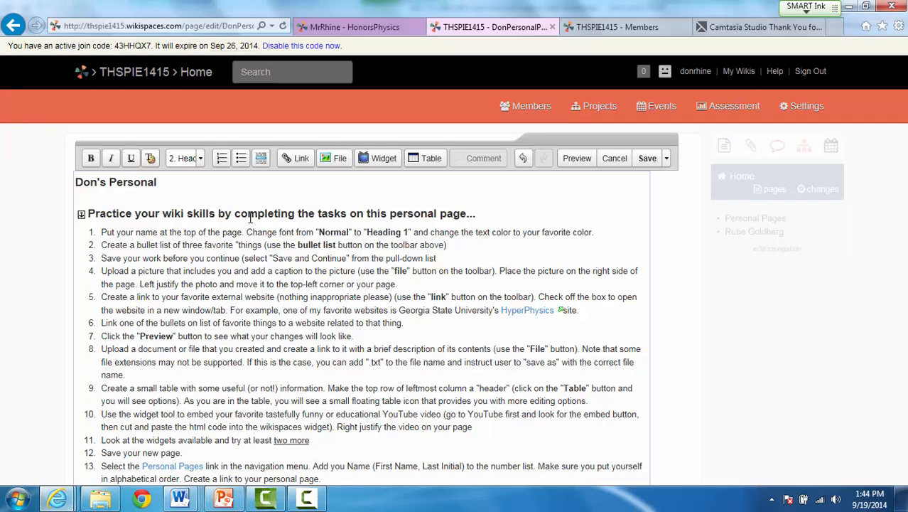
text( Page)
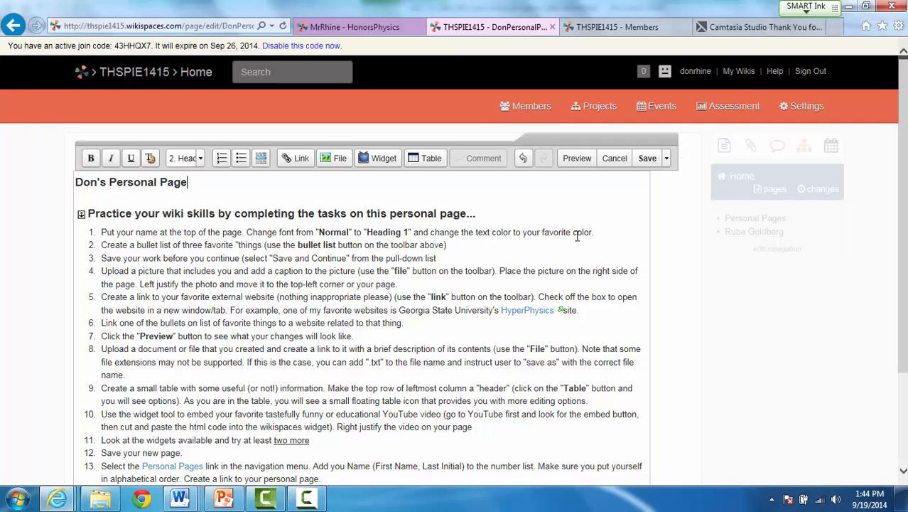
Step: Format the title line at the top of the page as Heading 1
triple_click(179, 178)
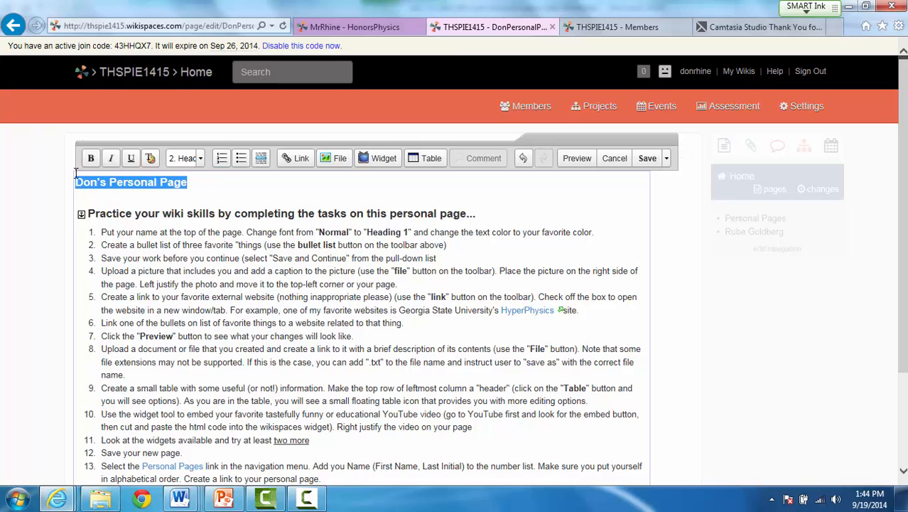
click(201, 159)
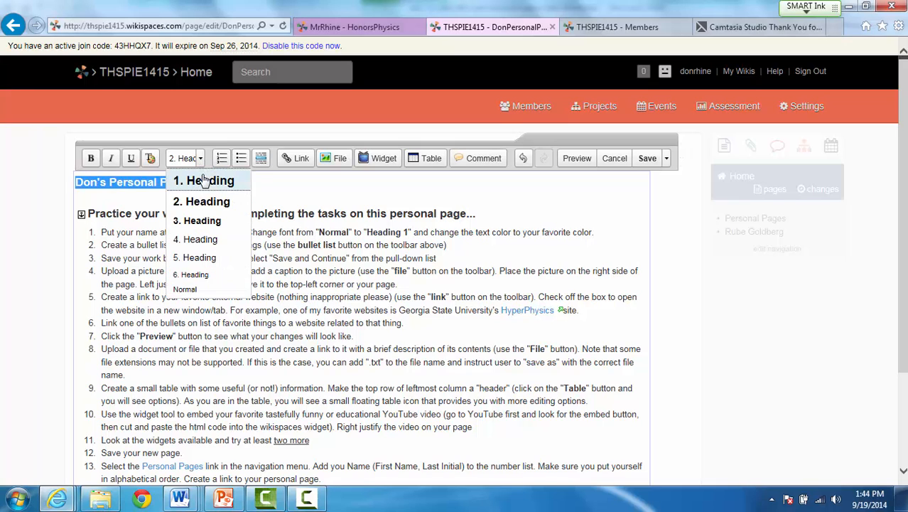
click(203, 179)
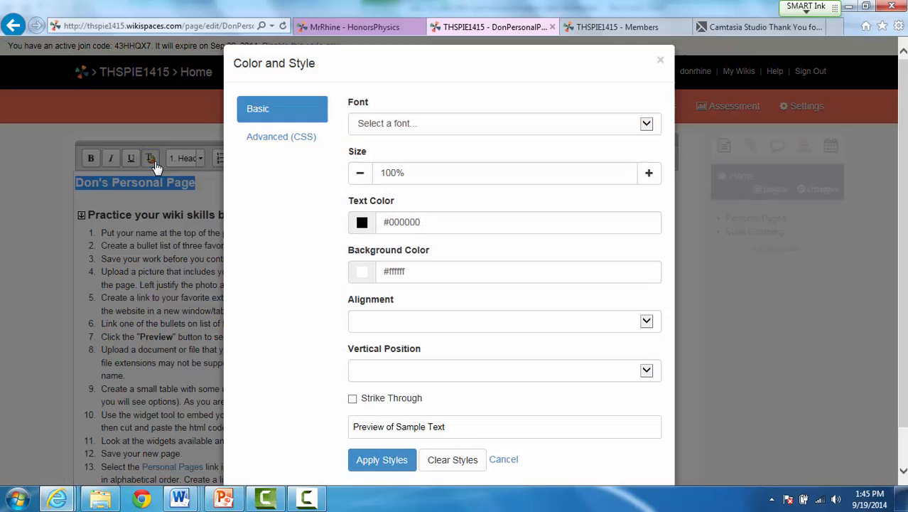
Step: Set the title's text color to green #0ea711 and apply the style
click(150, 157)
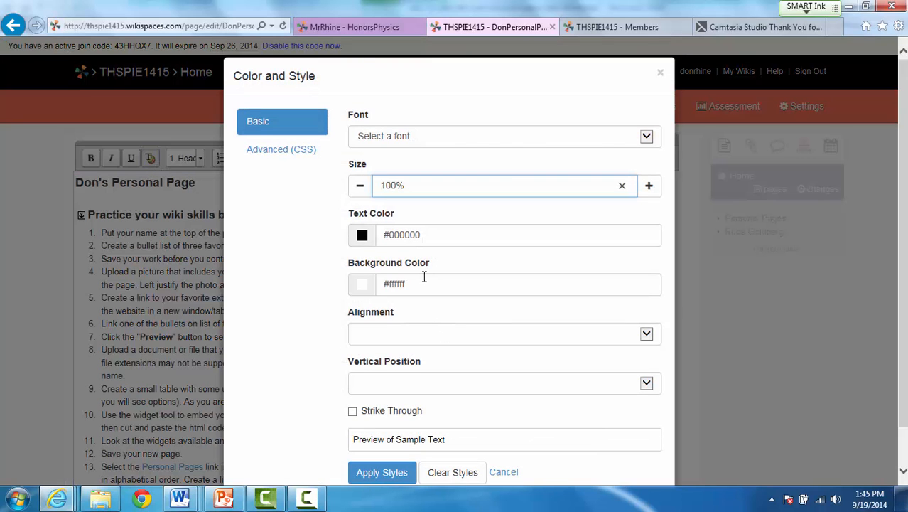
click(433, 234)
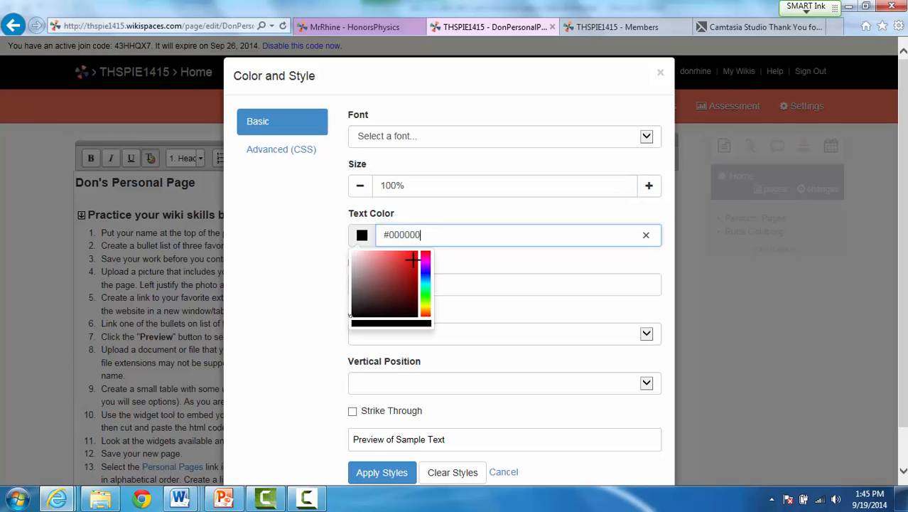
click(425, 294)
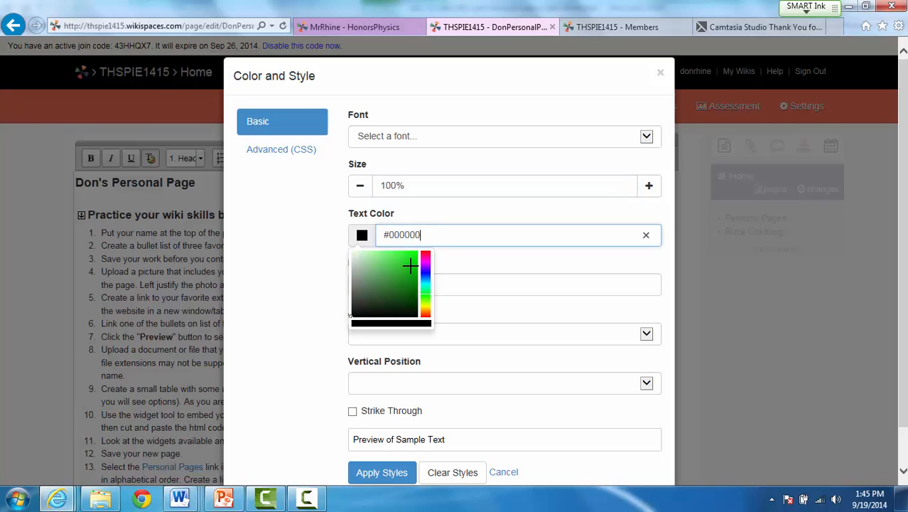
drag(409, 263, 412, 273)
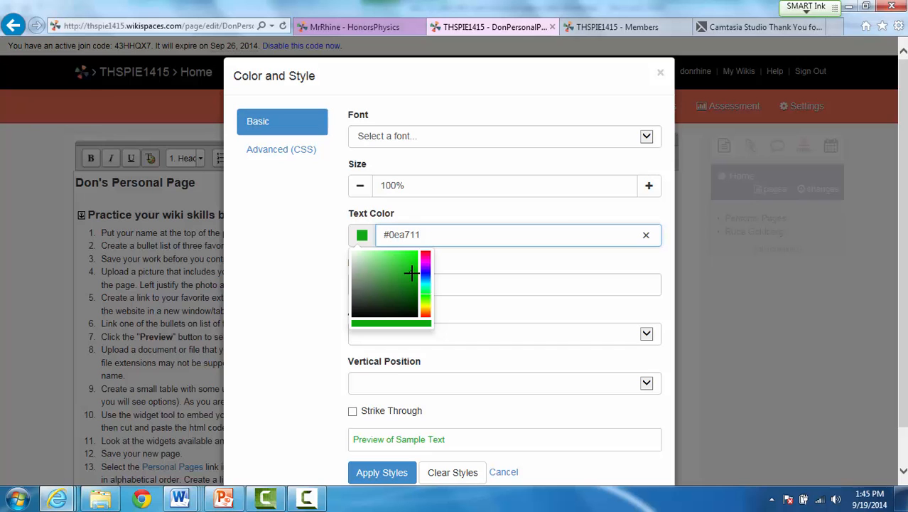
click(384, 474)
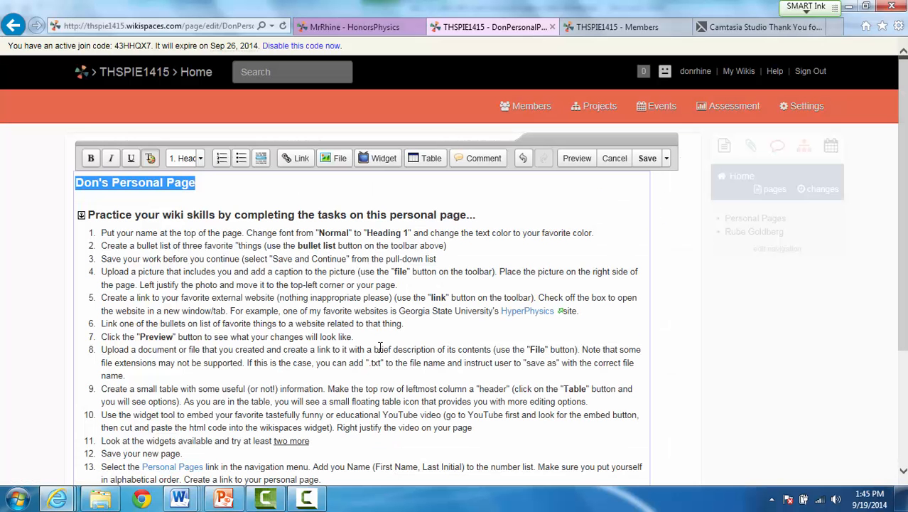
click(258, 185)
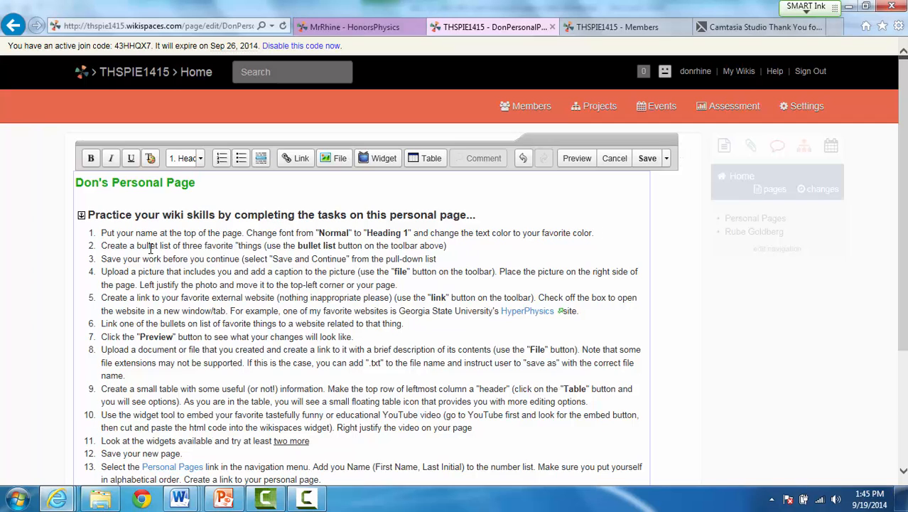
Step: Start a bulleted list of favorite things below the title, entering a person's first name as the first bullet
click(179, 203)
key(Return)
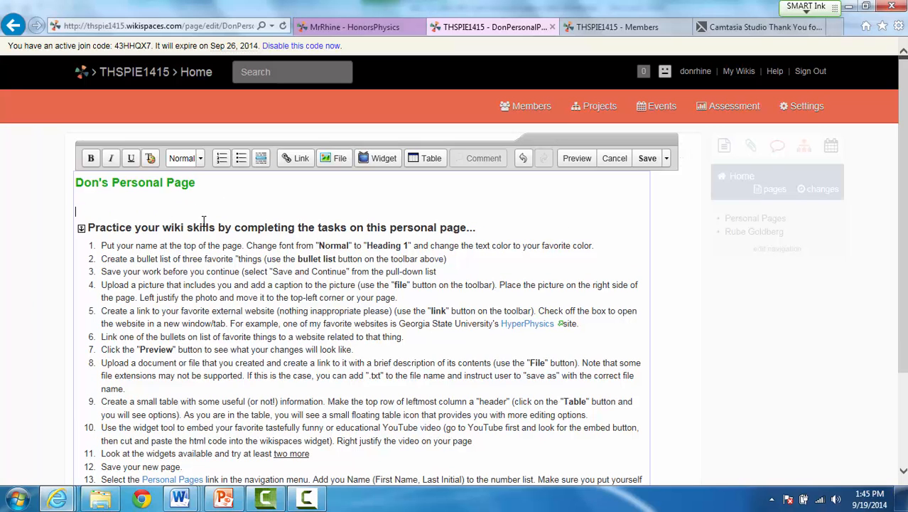
click(241, 160)
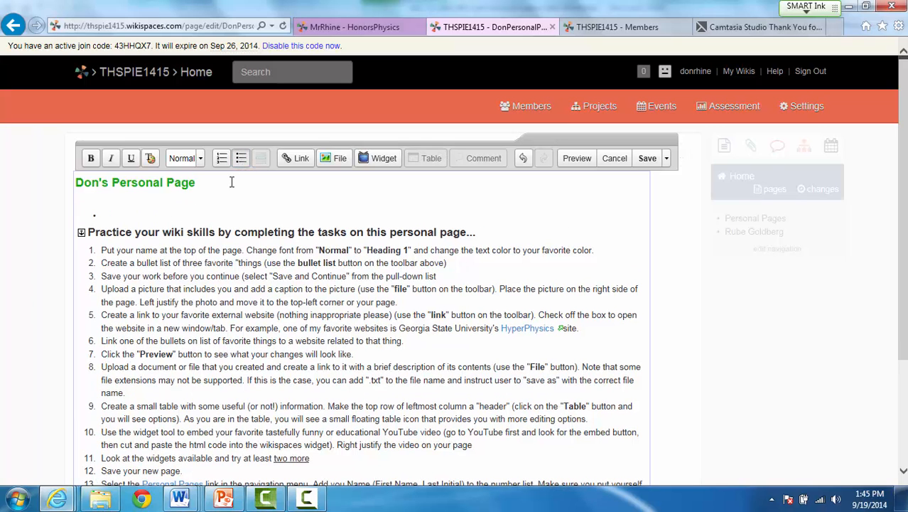
text(S)
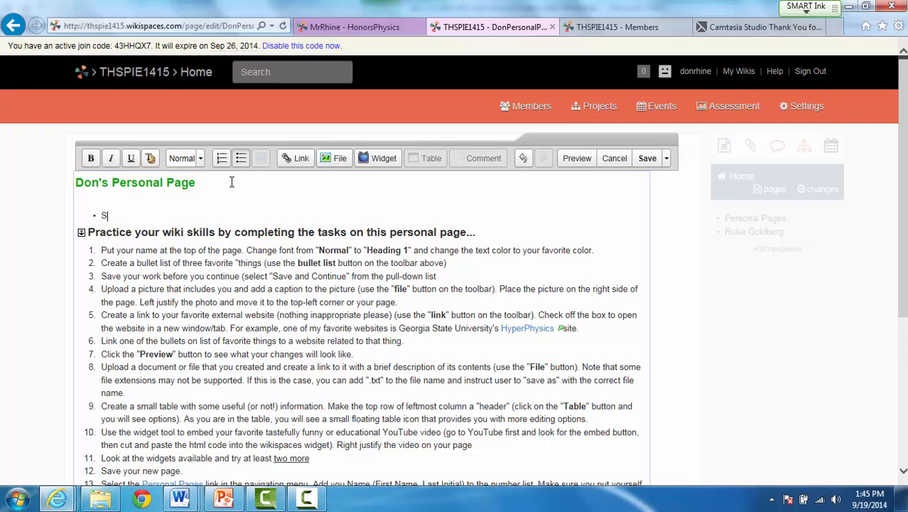
text(o[hia)
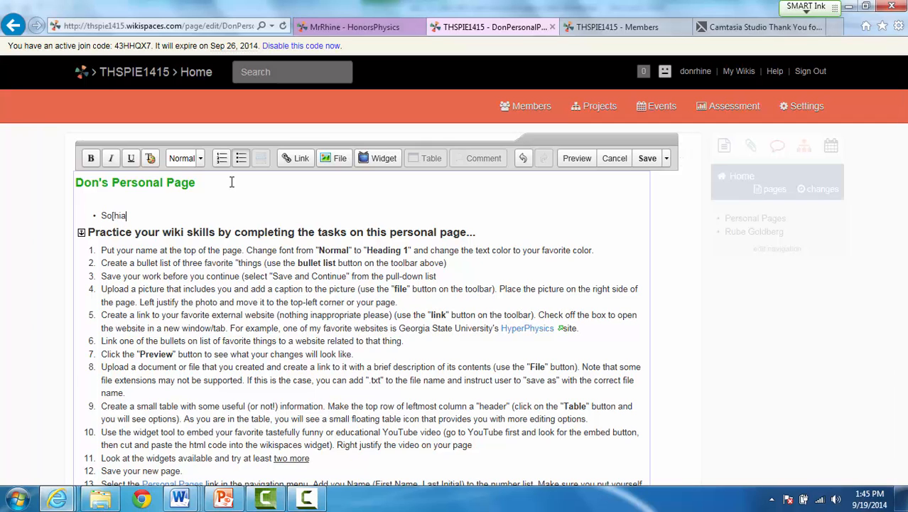
key(BackSpace)
key(BackSpace)
key(BackSpace)
Step: Add "Rocket Science" and "Space" as the second and third bullets and end the list
key(Return)
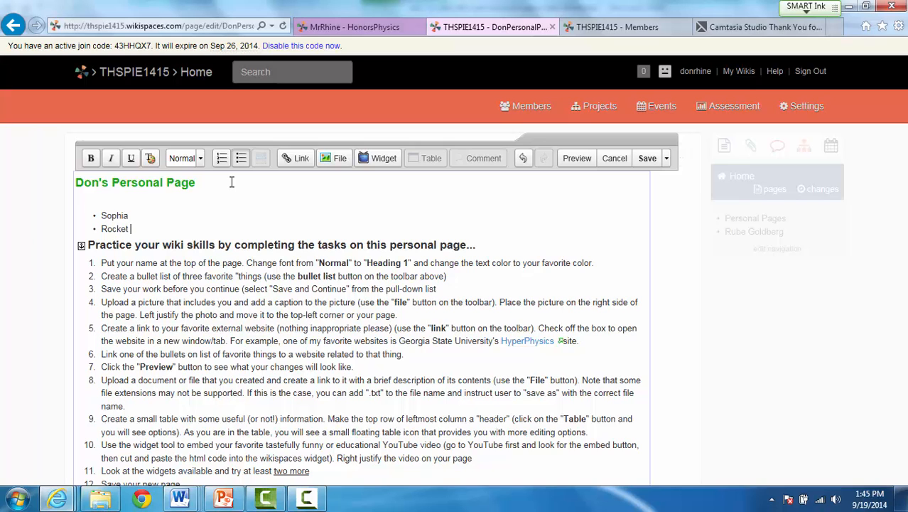
text(Rocket Science)
key(Return)
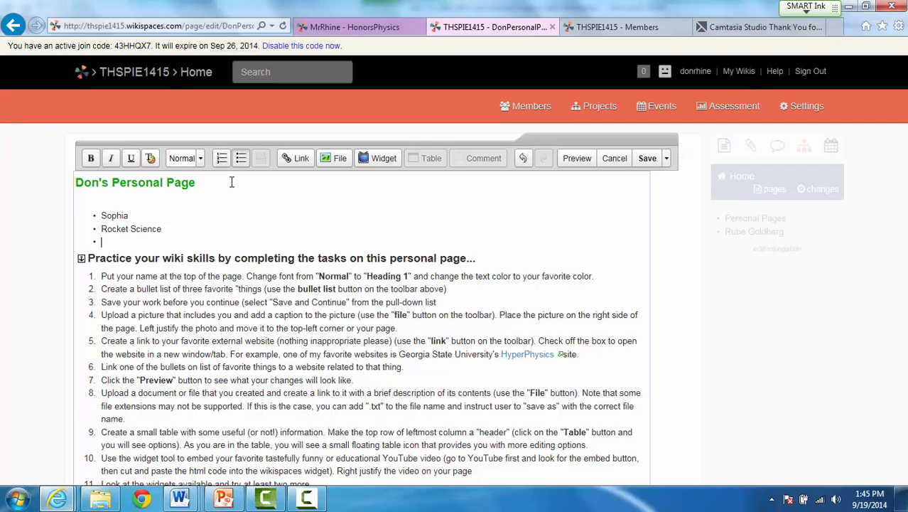
text(Space)
key(Return)
key(Return)
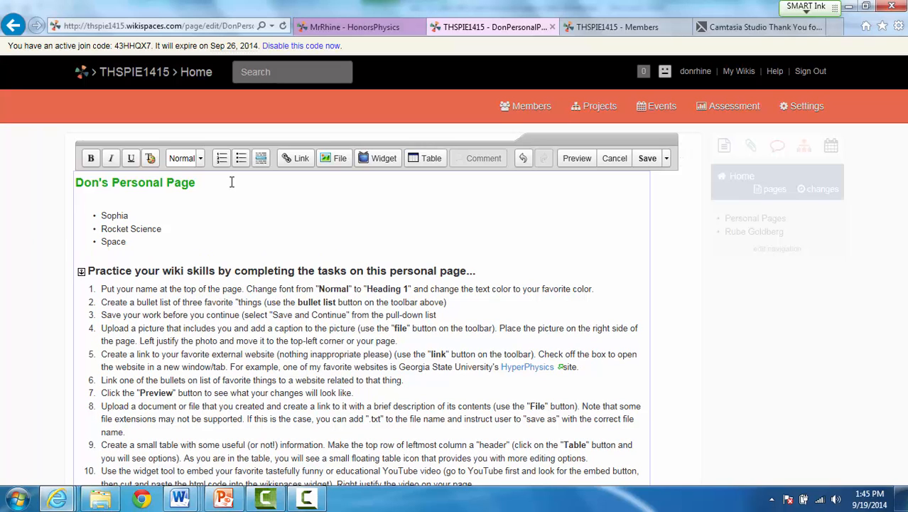
Step: Replace the third bullet's text with another person's first name followed by "(and my students)"
double_click(119, 245)
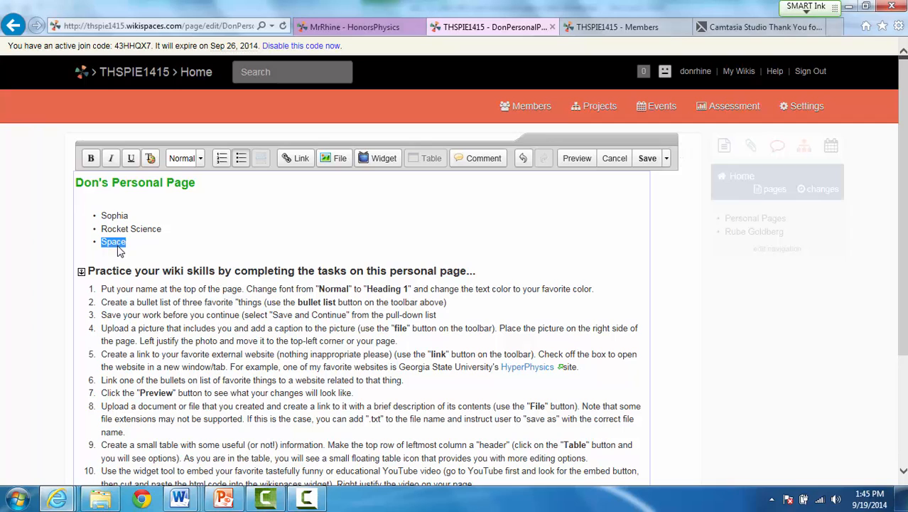
text(A)
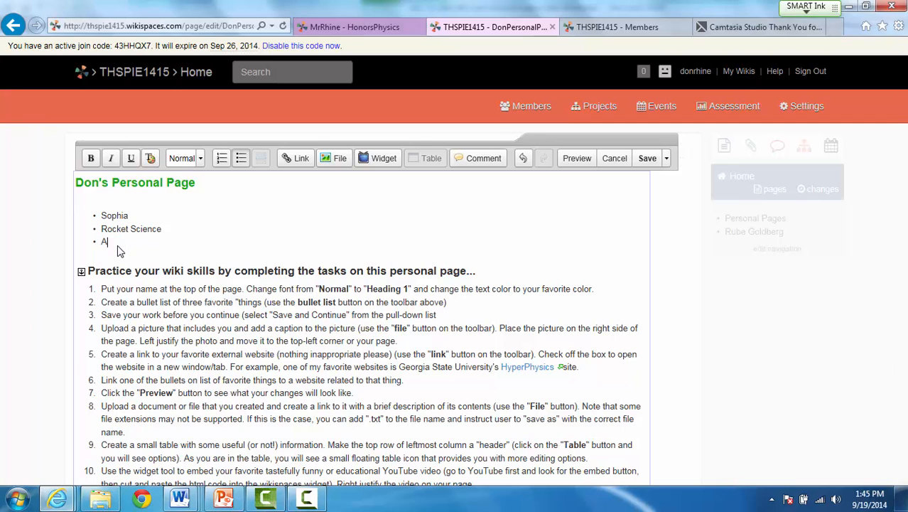
text(braham (and my)
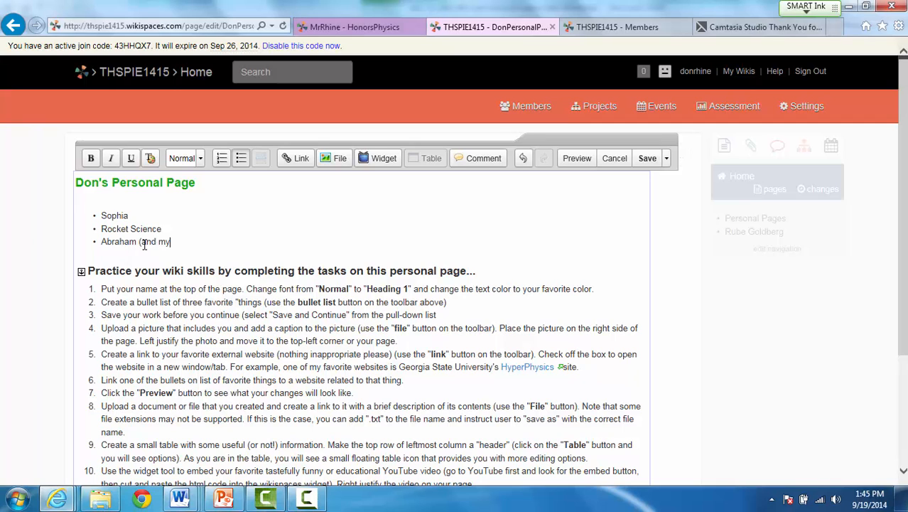
text( sut)
key(BackSpace)
key(BackSpace)
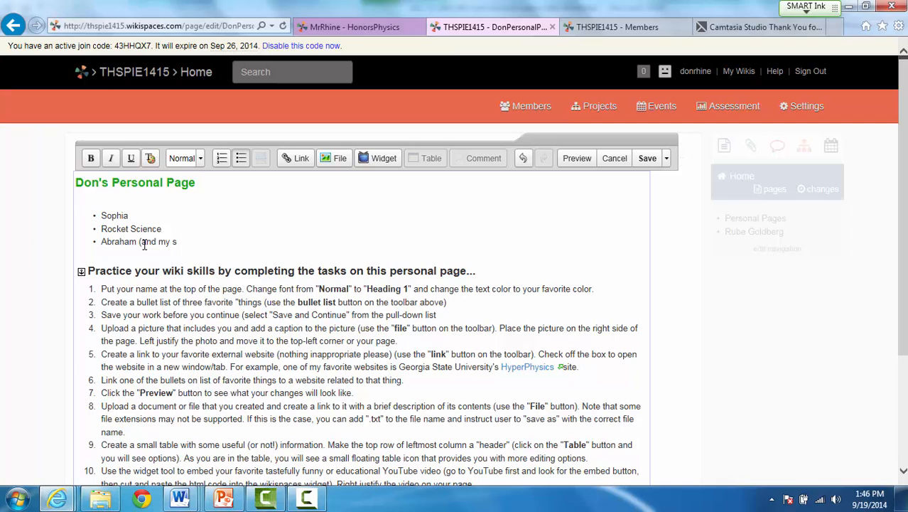
text(tudent)
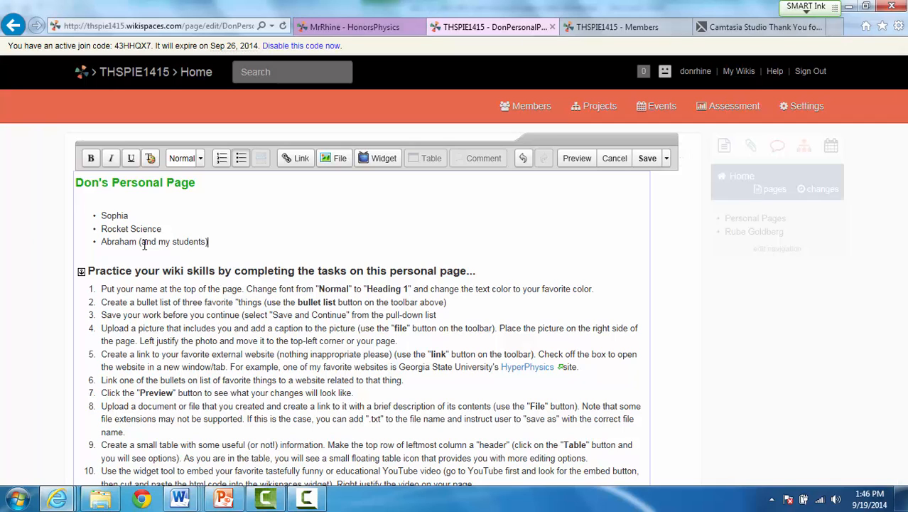
text(s))
Step: Insert a horizontal rule below the bulleted list, with blank lines separating it from the practice heading
key(Return)
key(Return)
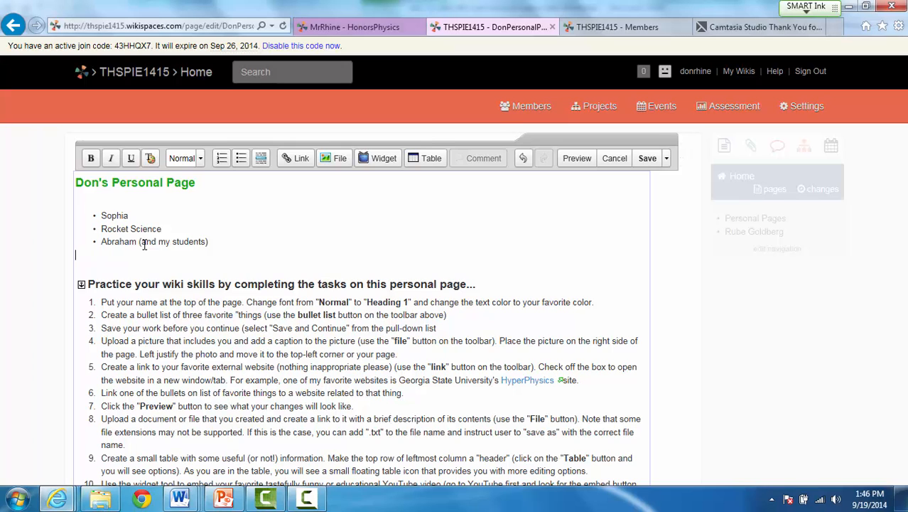
key(Return)
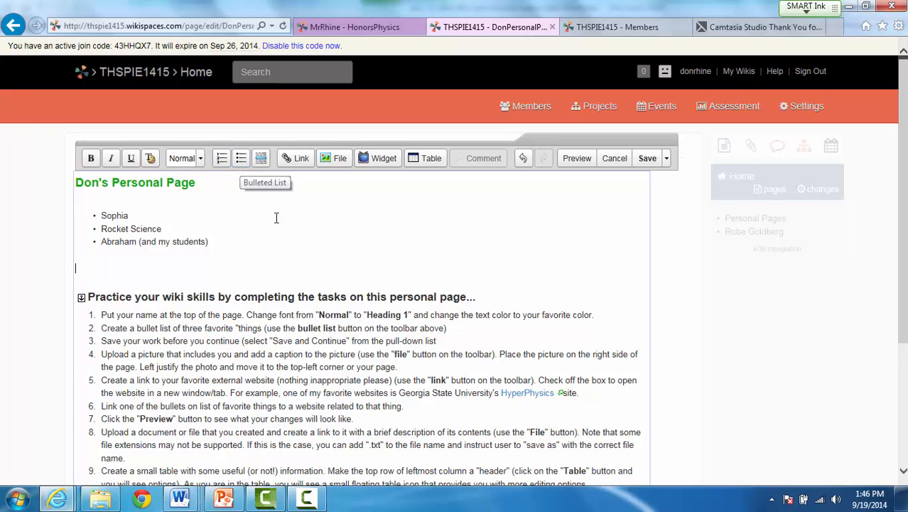
click(261, 159)
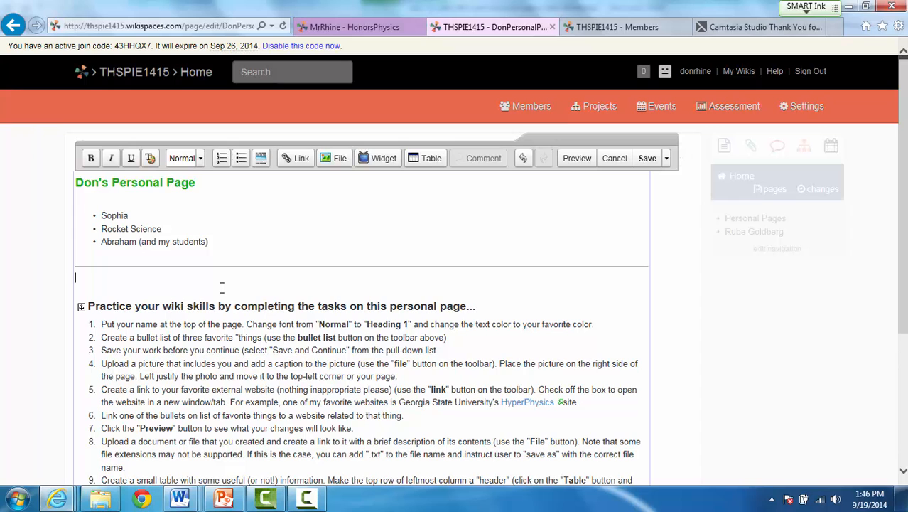
key(Return)
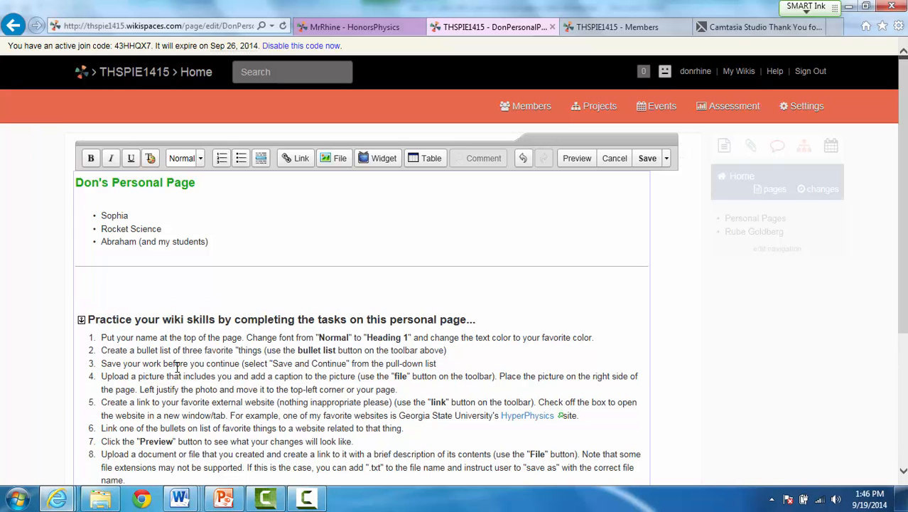
middle_click(445, 312)
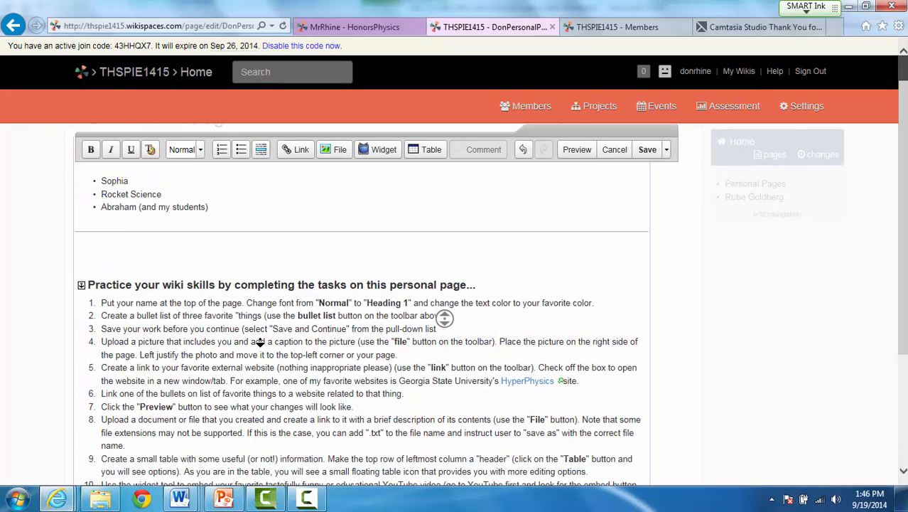
click(268, 327)
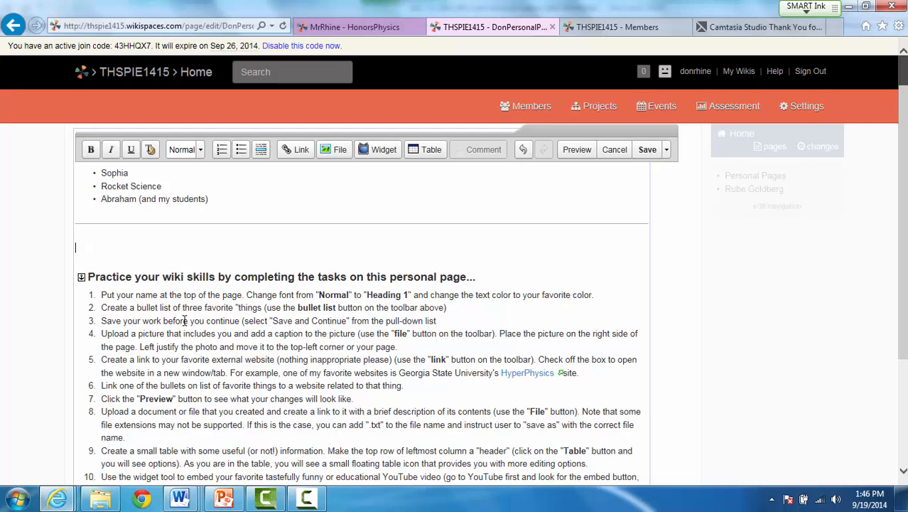
Step: Save the page while continuing to edit, and place the cursor on the blank line below the horizontal rule
click(667, 150)
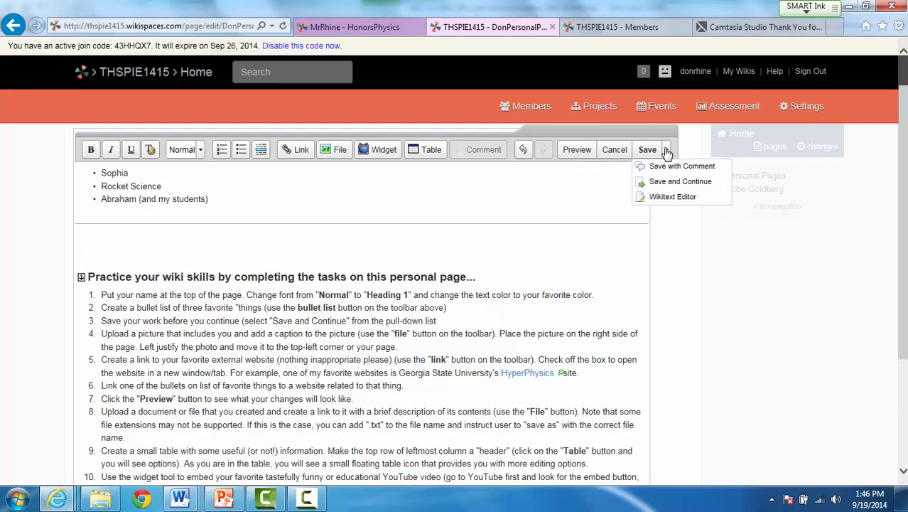
click(668, 182)
click(229, 242)
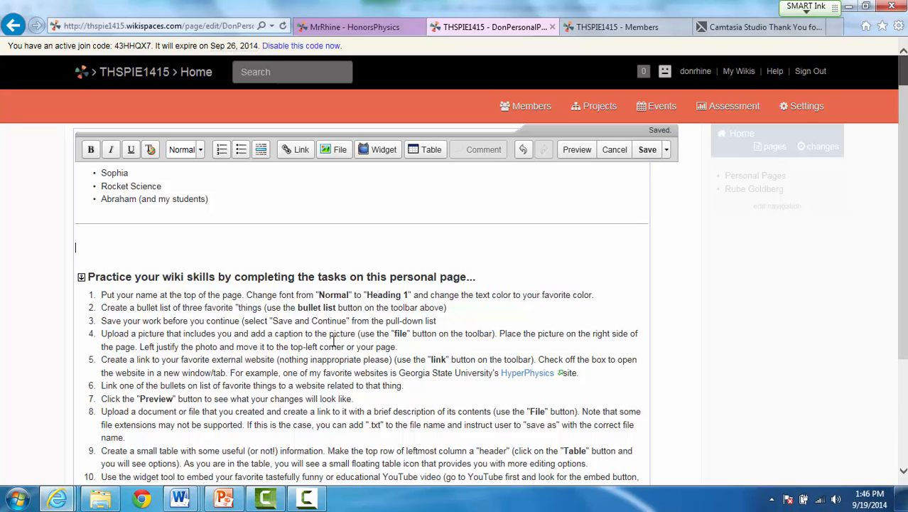
Step: Start a file upload for the page and browse from the work files folder to its pictures and video folder
click(336, 155)
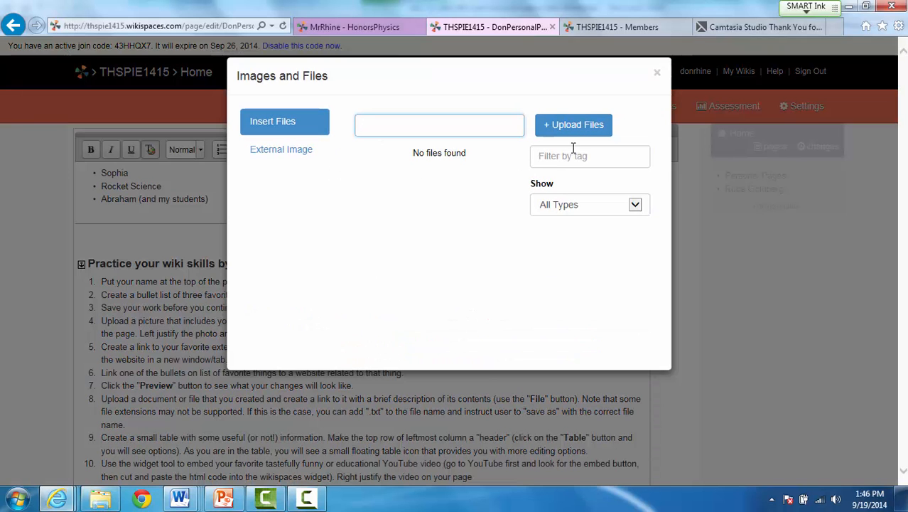
click(574, 126)
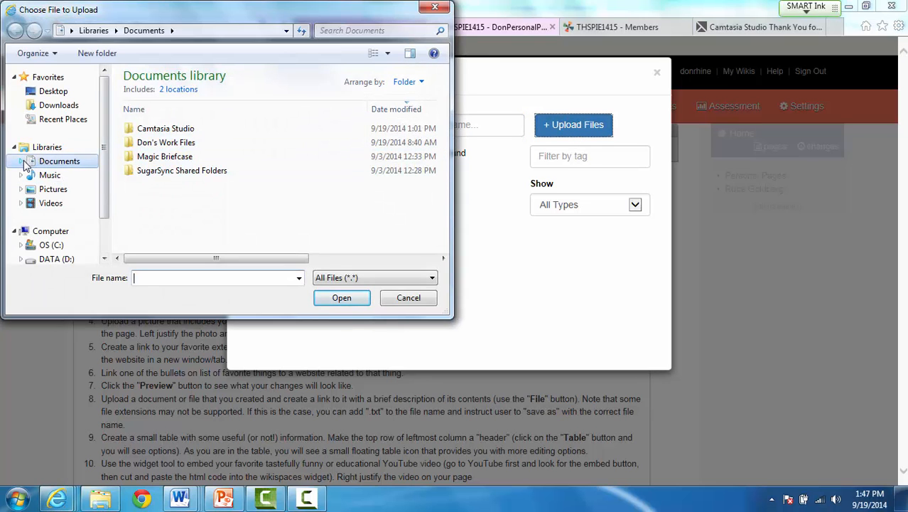
double_click(164, 143)
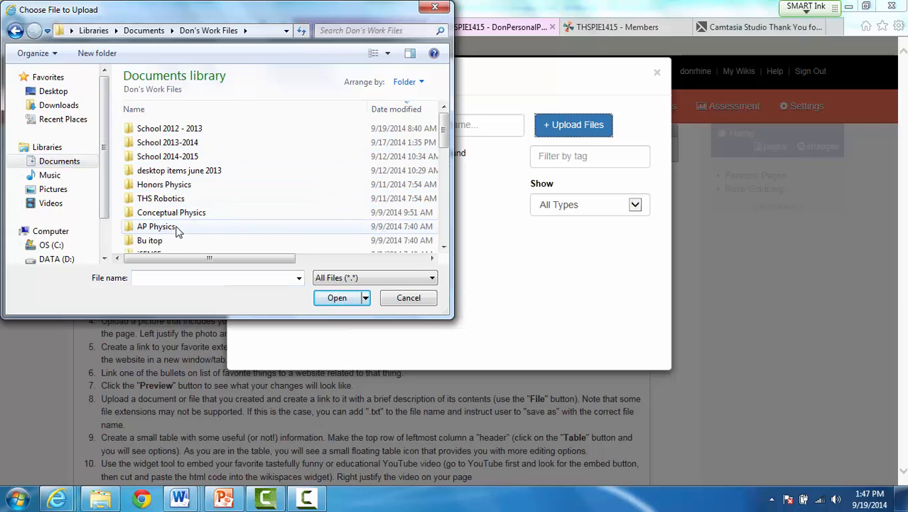
click(446, 246)
click(446, 246)
click(446, 246)
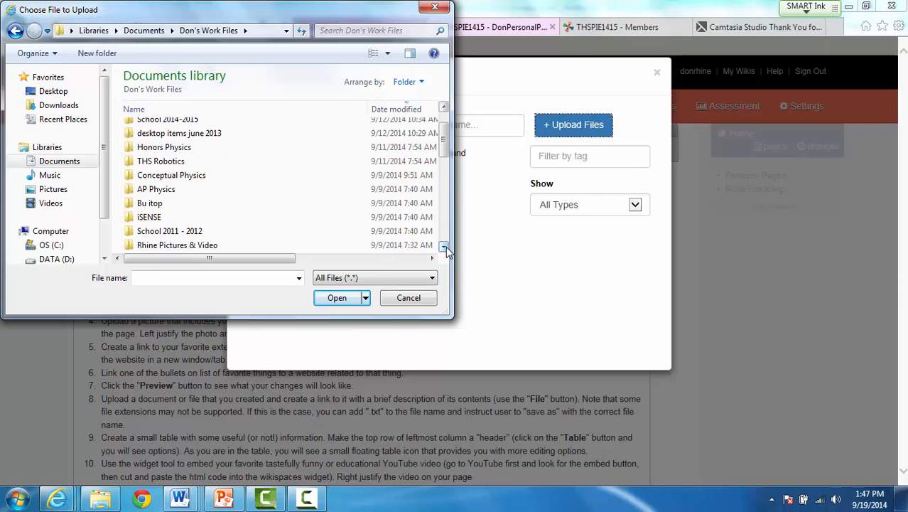
click(445, 245)
double_click(196, 216)
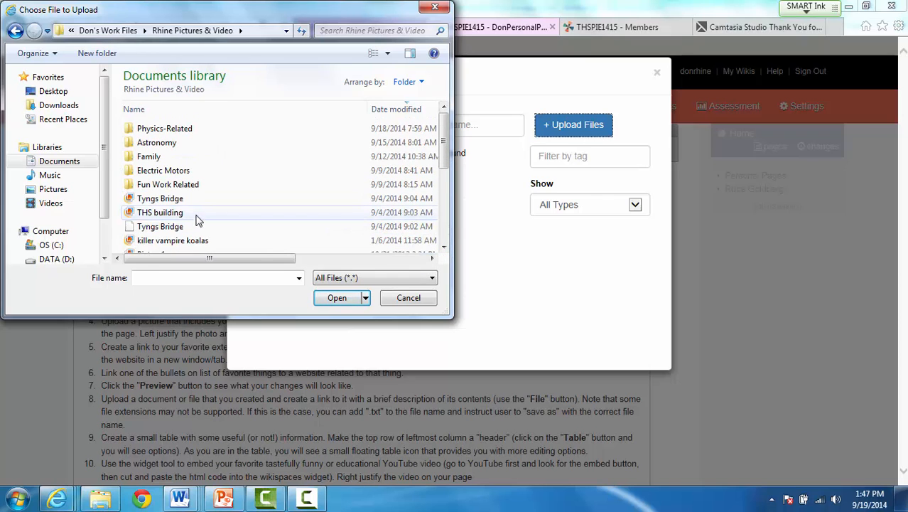
Step: Look through the Family folder as large thumbnails for a suitable photo, and return to the parent pictures folder
double_click(155, 157)
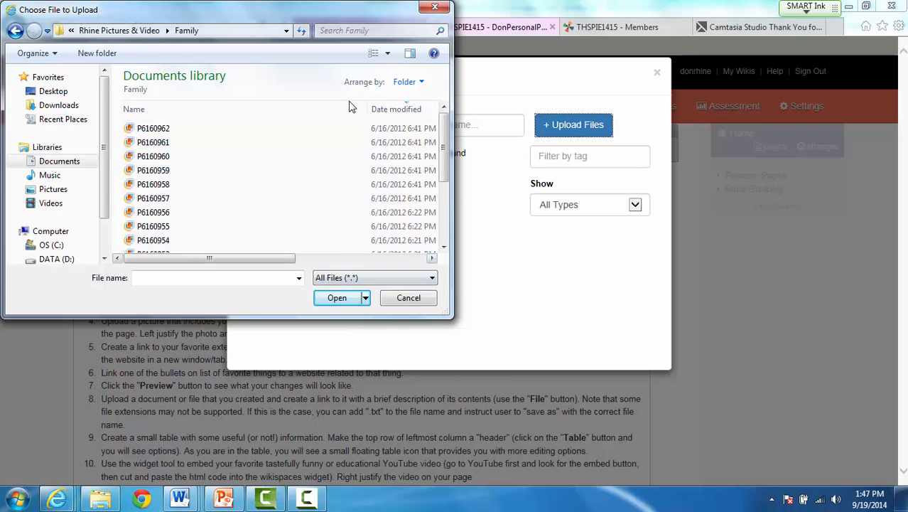
click(387, 54)
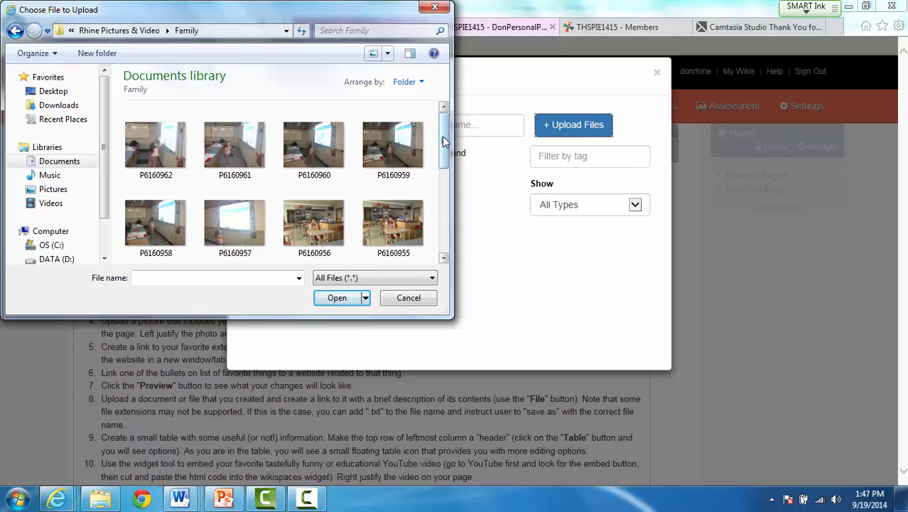
drag(442, 136, 433, 227)
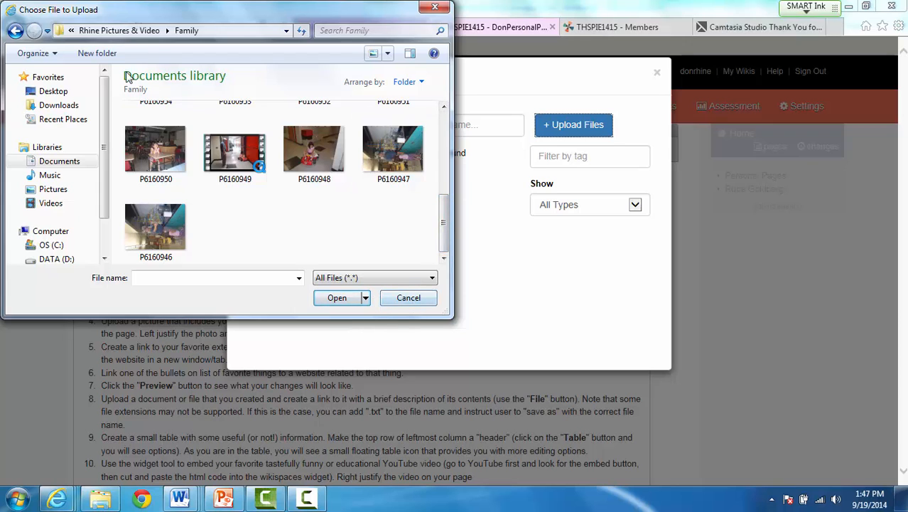
click(158, 33)
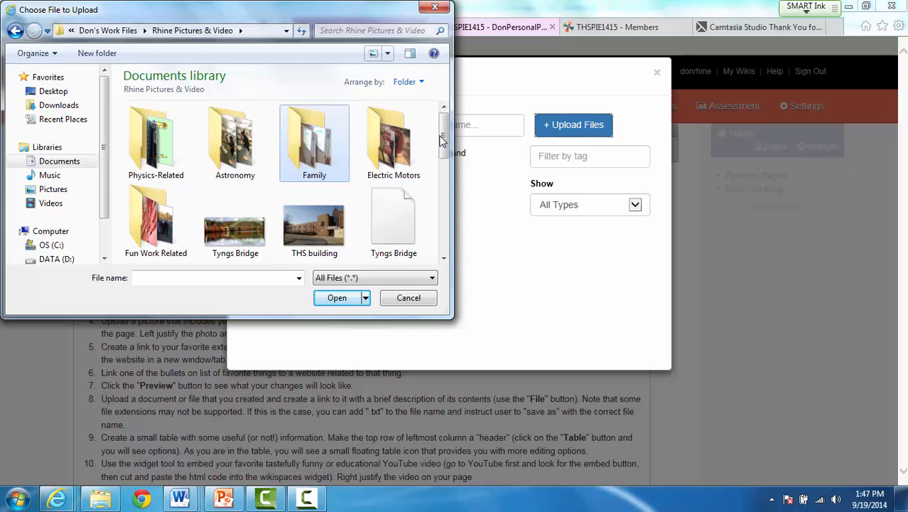
Step: Upload the portrait photo 1313777047691.jpg and insert it into the page below the horizontal rule
drag(441, 141, 441, 231)
click(155, 226)
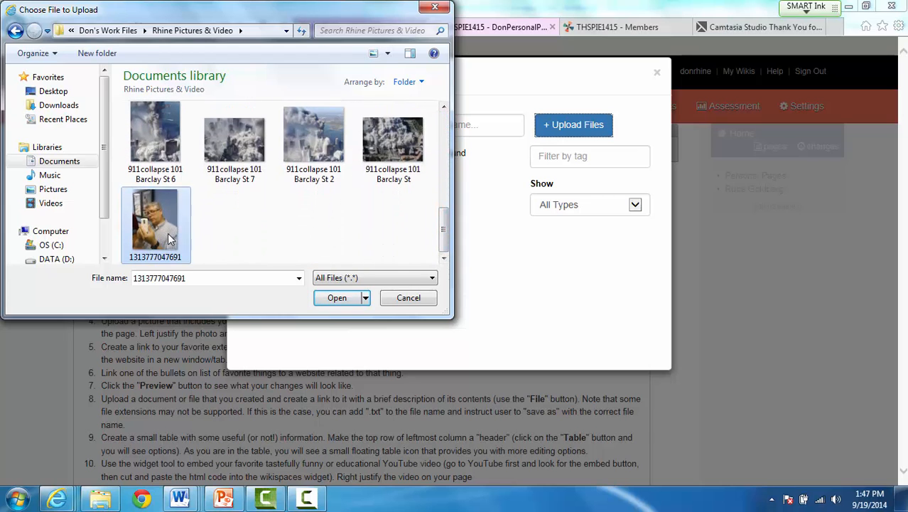
click(344, 299)
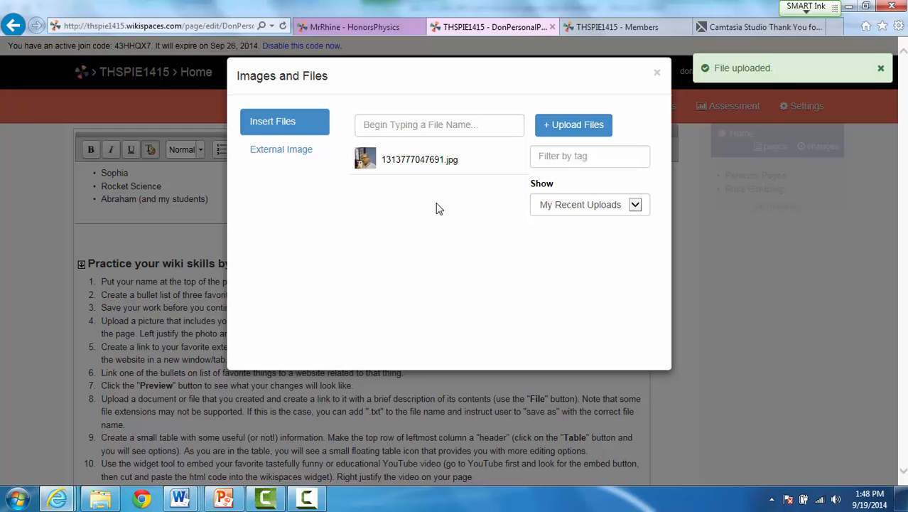
click(365, 162)
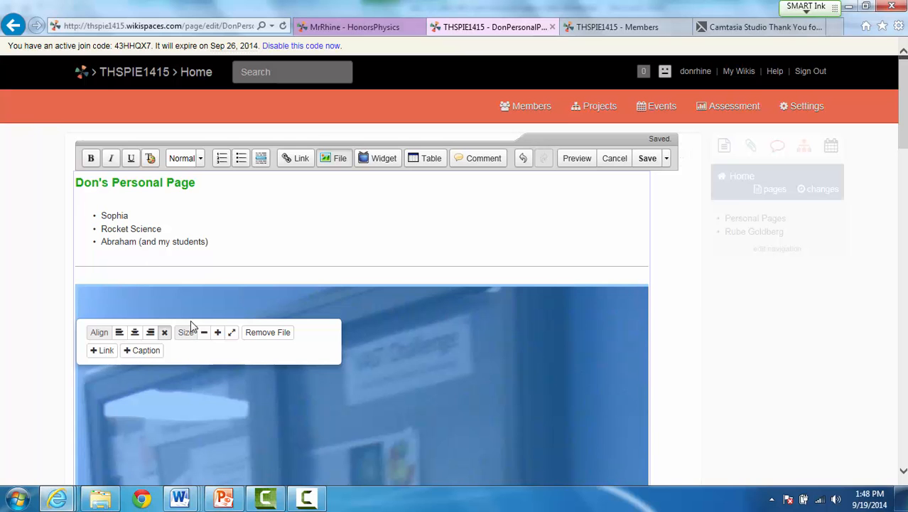
Step: Examine the inserted photo from top to bottom and the picture task in the practice list below it
scroll(299, 335, down, 5)
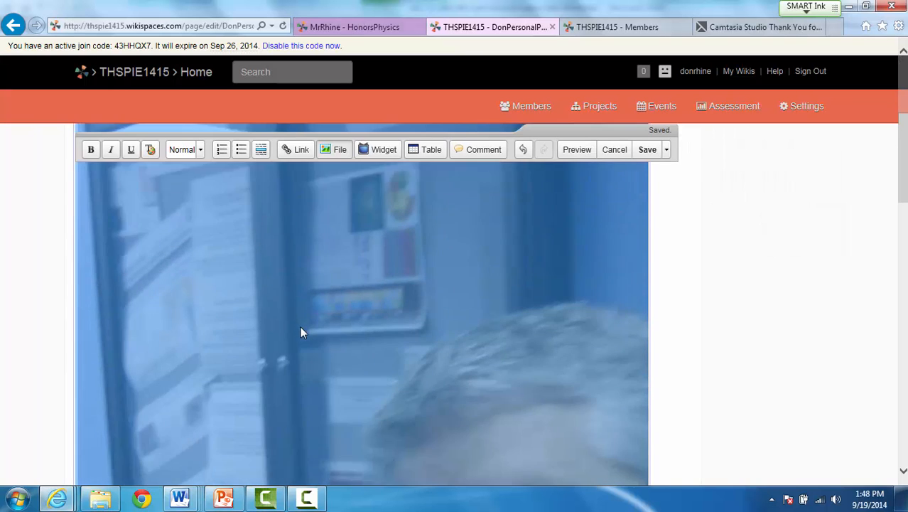
scroll(297, 324, down, 5)
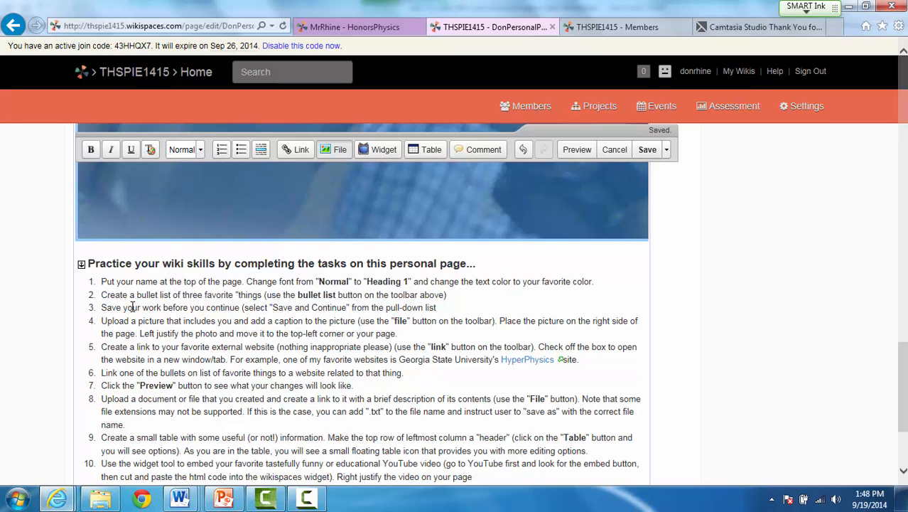
scroll(163, 299, up, 10)
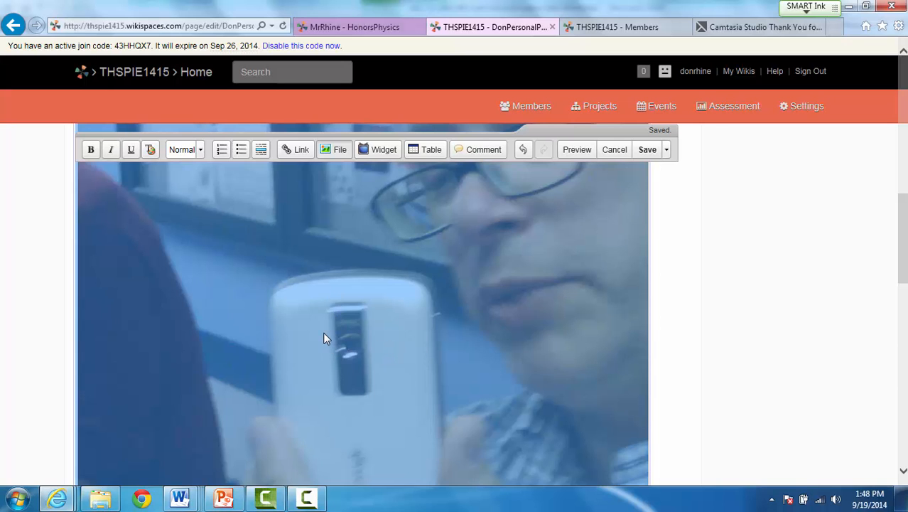
scroll(323, 334, down, 6)
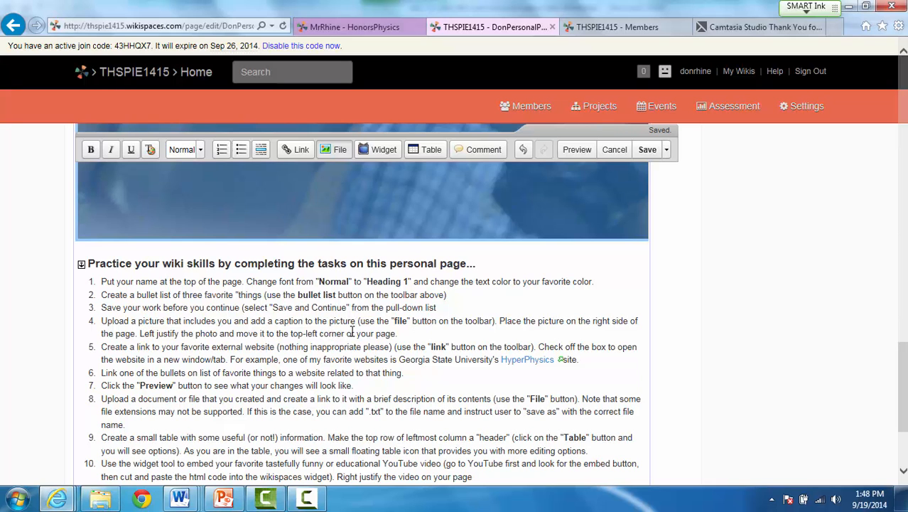
scroll(387, 340, up, 5)
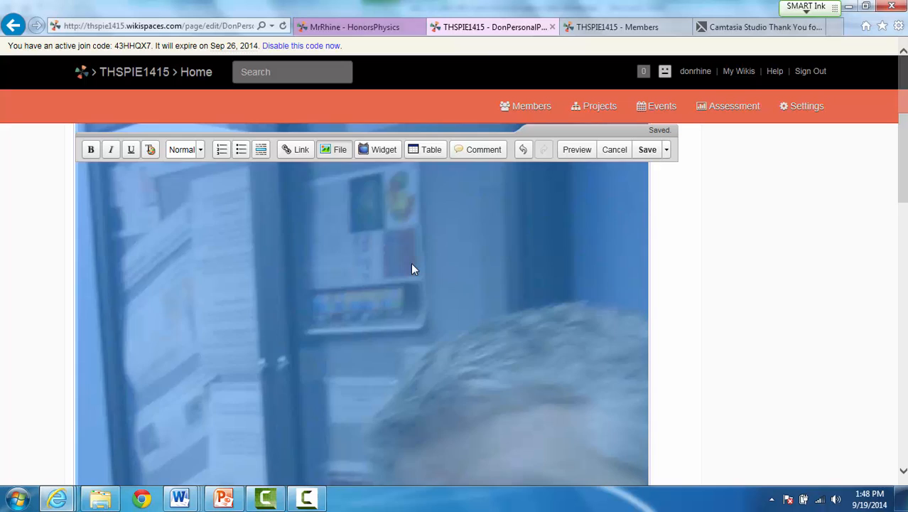
scroll(410, 266, down, 5)
click(407, 268)
scroll(407, 268, down, 1)
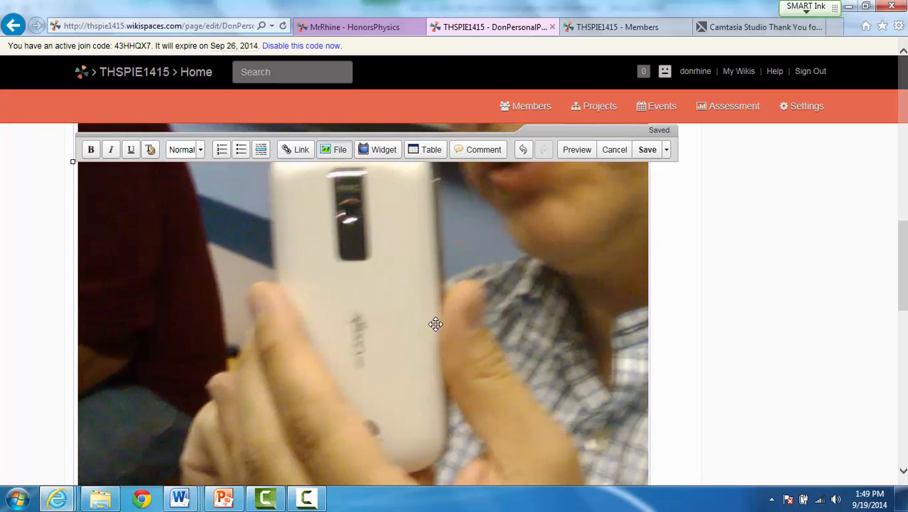
scroll(433, 325, down, 4)
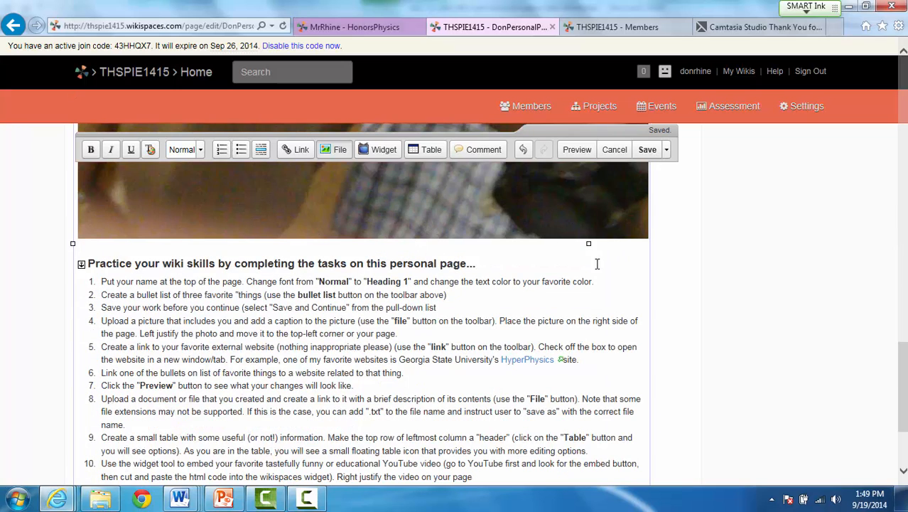
Step: Reduce the photo's size by two increments and check how far it extends down the page
scroll(492, 324, up, 6)
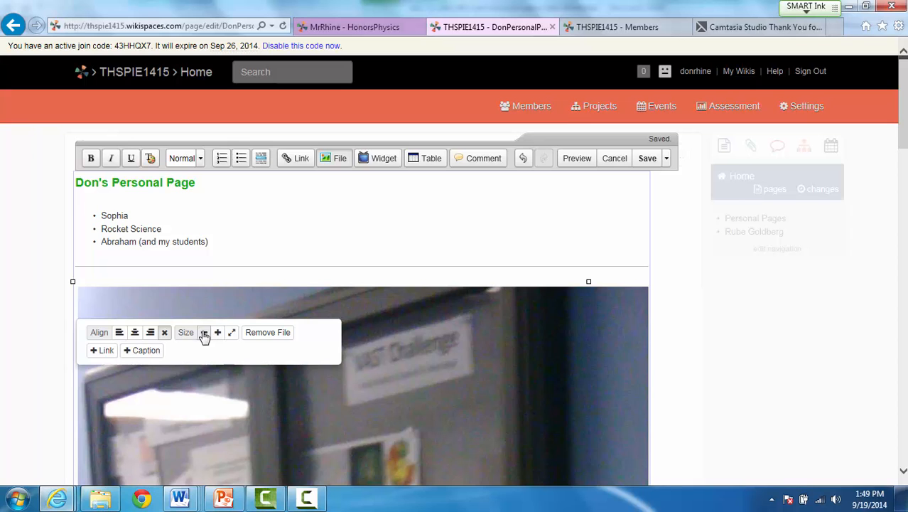
click(204, 332)
click(217, 312)
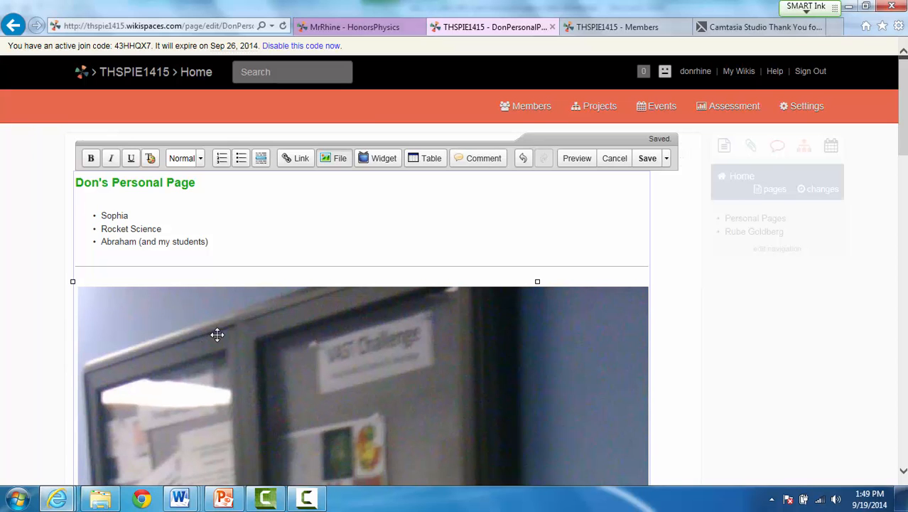
scroll(366, 344, down, 1)
scroll(365, 344, down, 3)
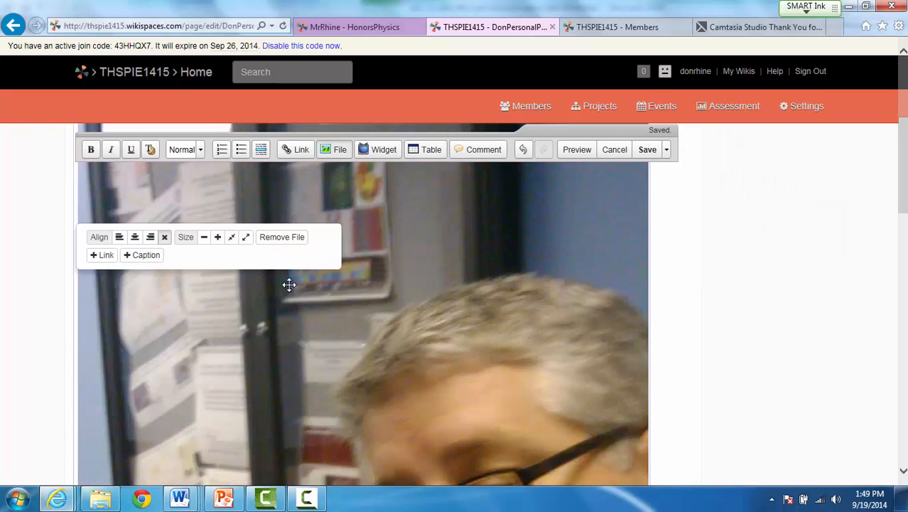
click(207, 236)
scroll(330, 265, down, 5)
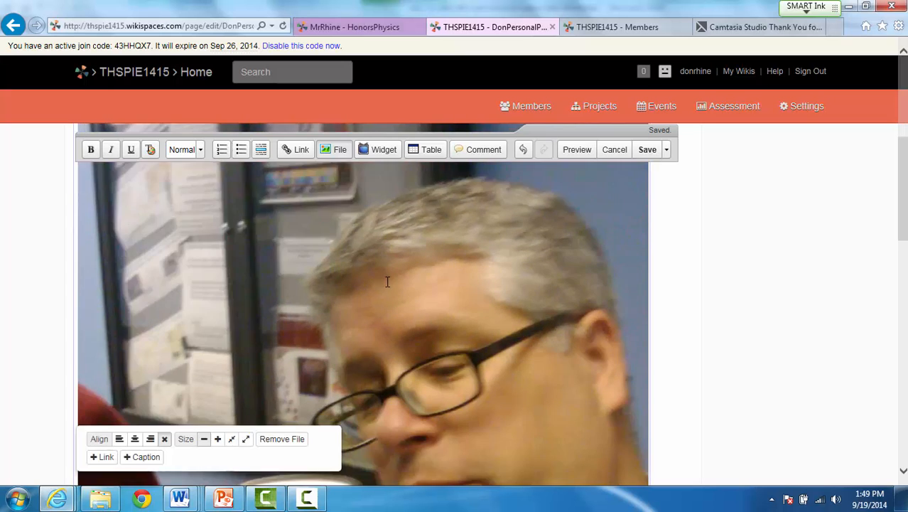
scroll(688, 426, down, 6)
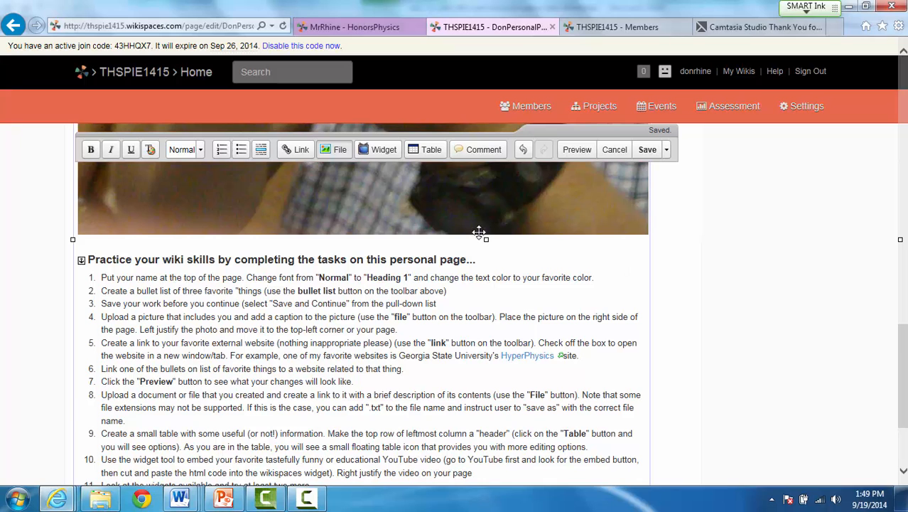
scroll(476, 235, down, 1)
scroll(586, 329, up, 10)
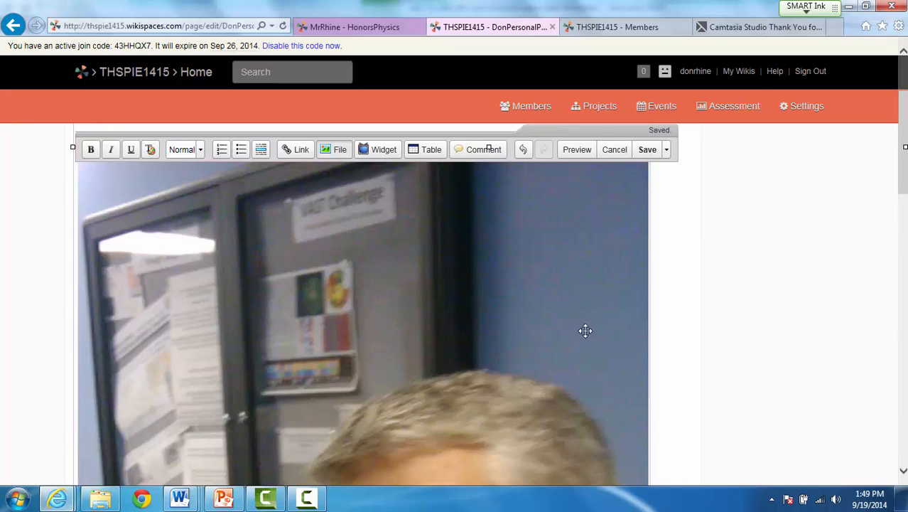
Step: Shrink the photo by two further size increments
scroll(352, 362, down, 3)
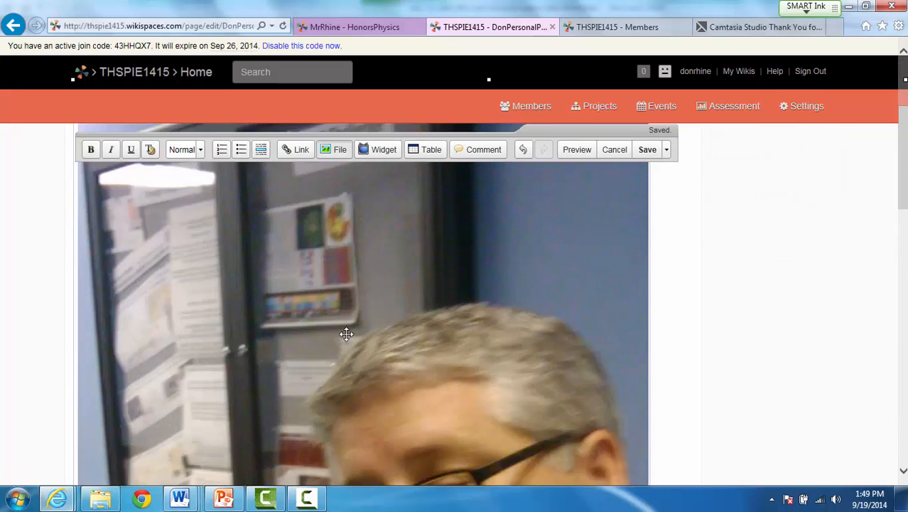
scroll(349, 335, down, 1)
scroll(356, 338, down, 2)
scroll(299, 355, down, 2)
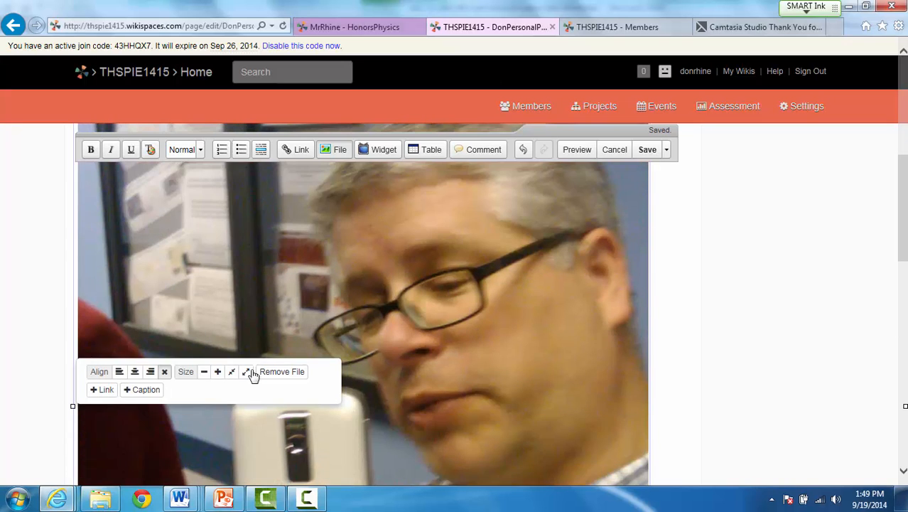
click(202, 373)
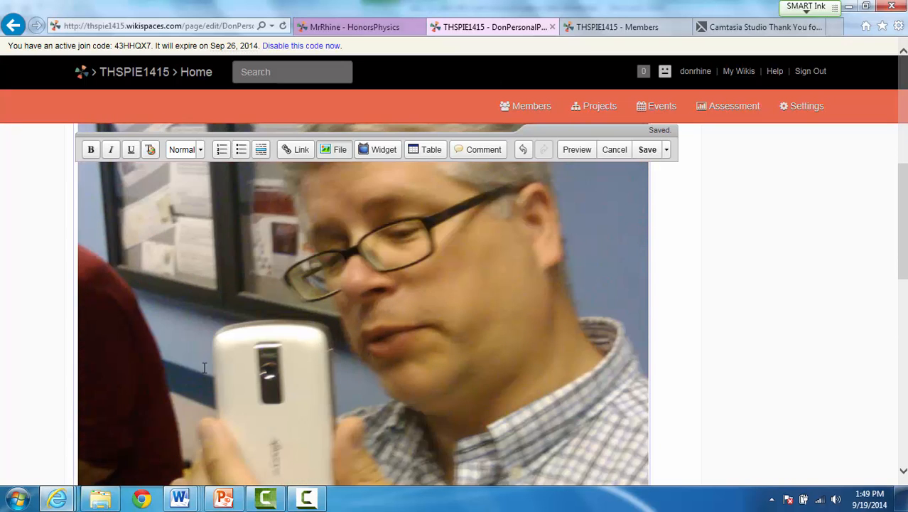
click(221, 333)
scroll(309, 302, down, 2)
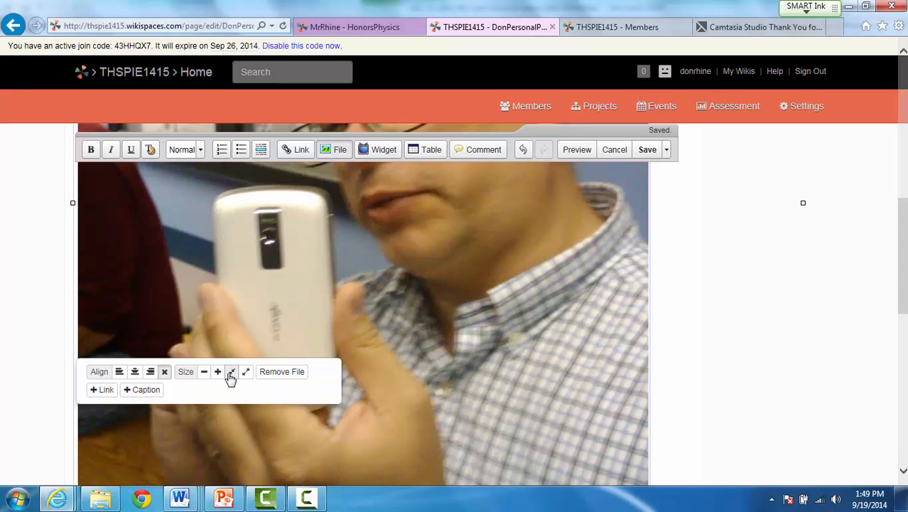
click(204, 371)
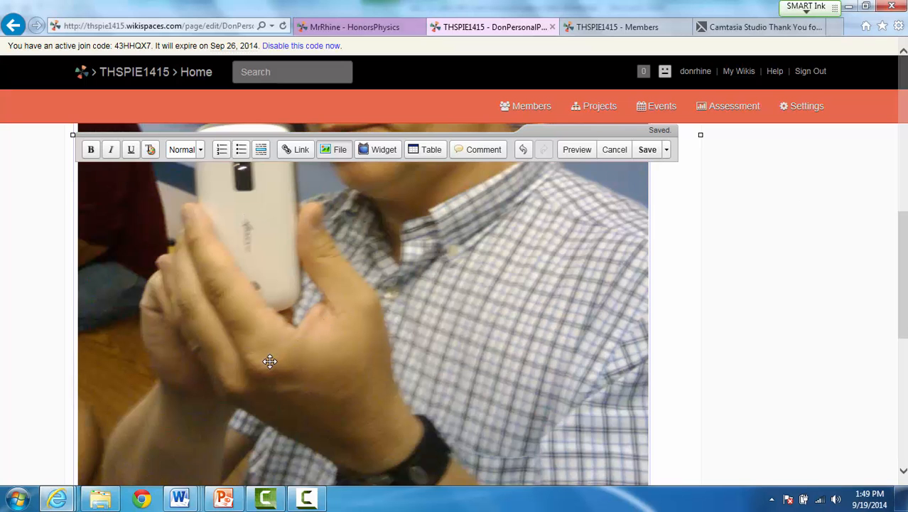
Step: Resize the photo proportionally from its lower corner to less than half the width of the editing area
scroll(452, 329, down, 3)
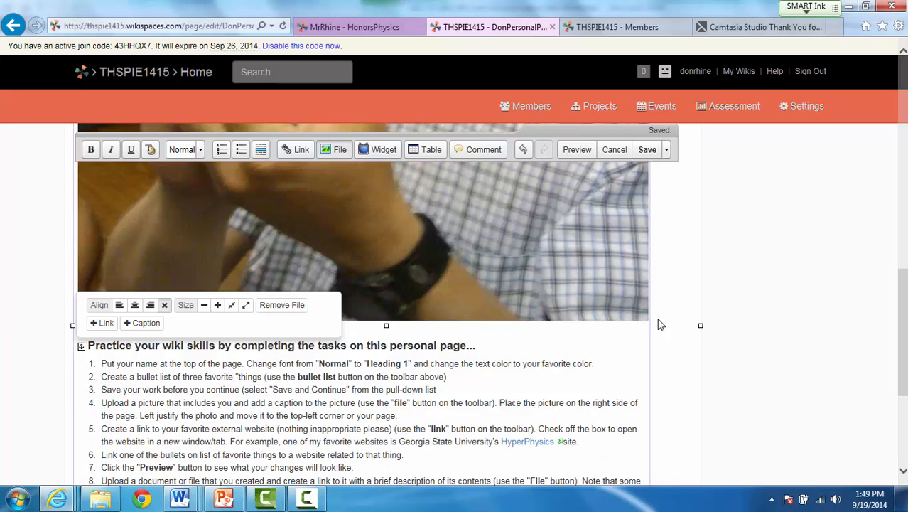
drag(700, 326, 438, 200)
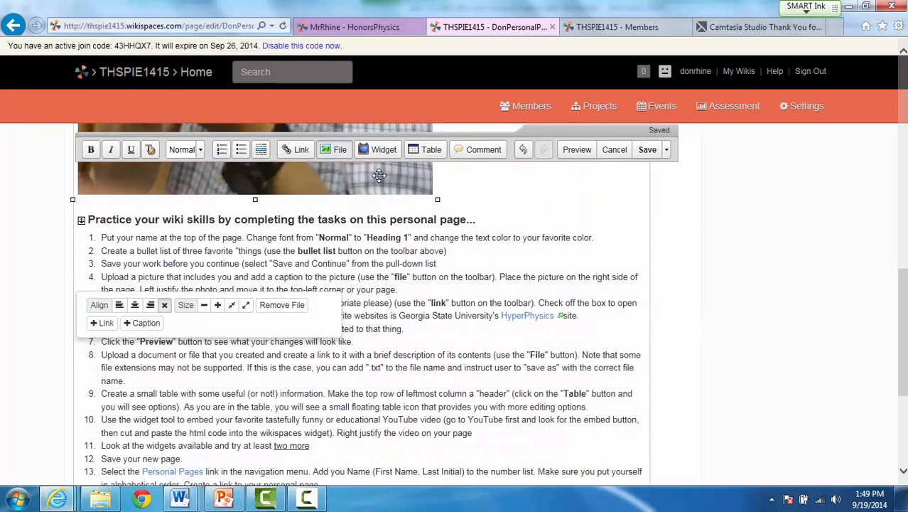
drag(379, 175, 321, 161)
scroll(368, 300, up, 8)
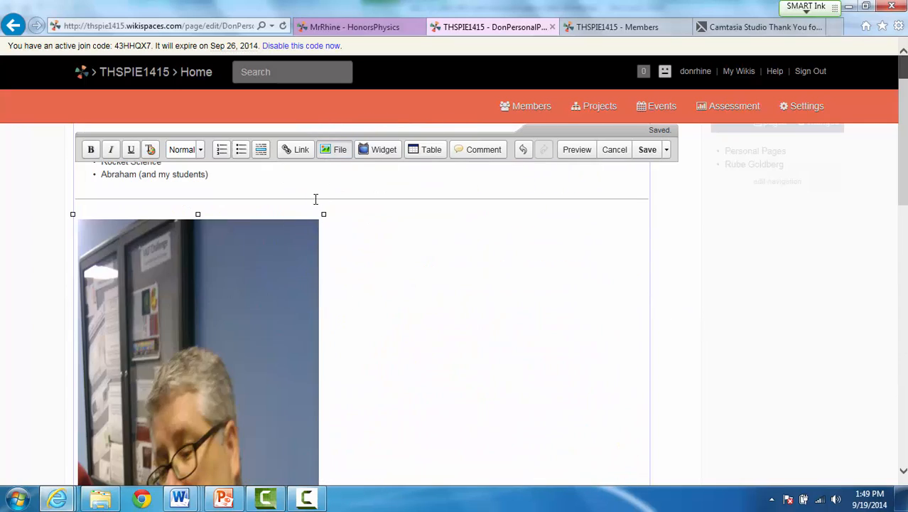
Step: Reduce the photo's height by resizing it from its upper and lower edges
drag(198, 214, 199, 249)
scroll(238, 308, down, 4)
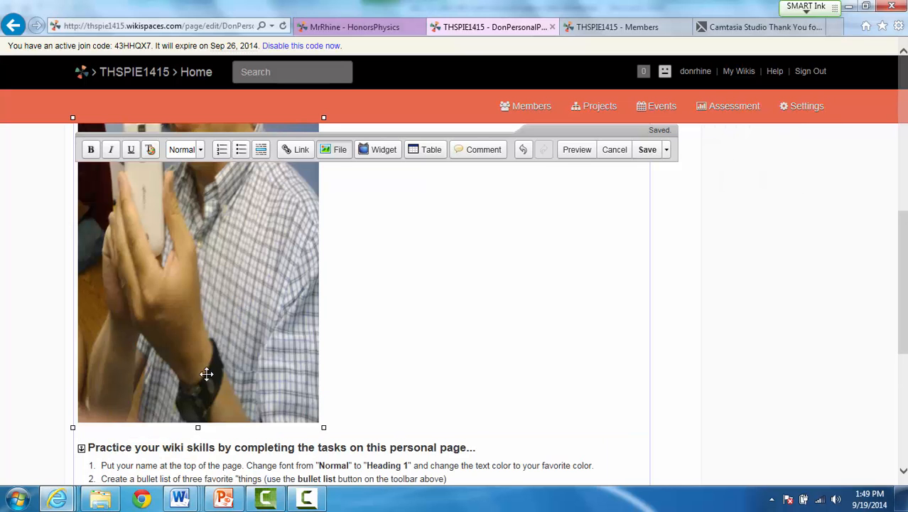
drag(198, 427, 204, 271)
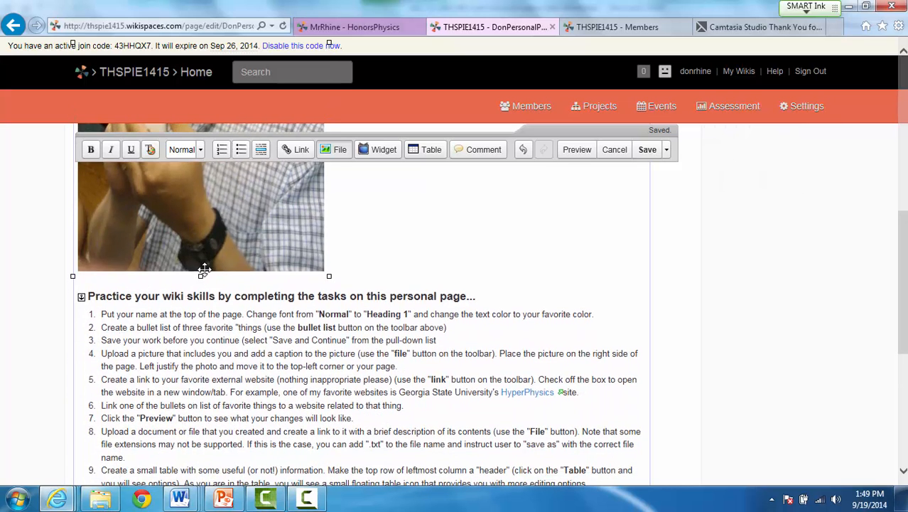
scroll(233, 341, up, 7)
scroll(233, 342, down, 1)
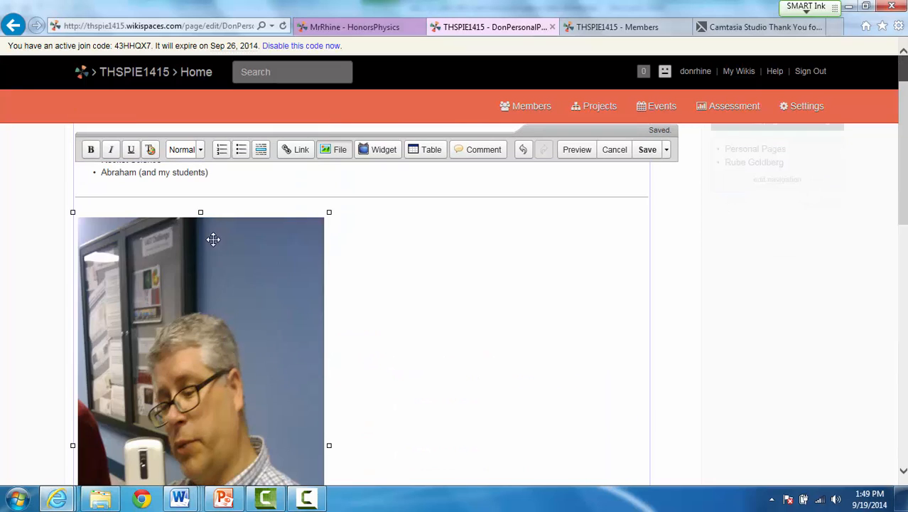
drag(202, 212, 194, 268)
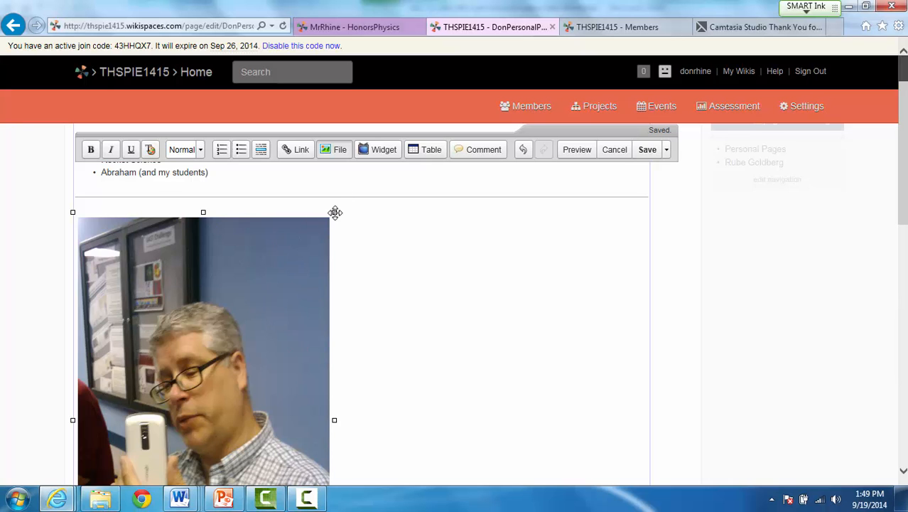
Step: Shrink the photo from its corner and narrow it to less than a quarter of the editing area's width
drag(335, 212, 224, 463)
scroll(263, 390, up, 1)
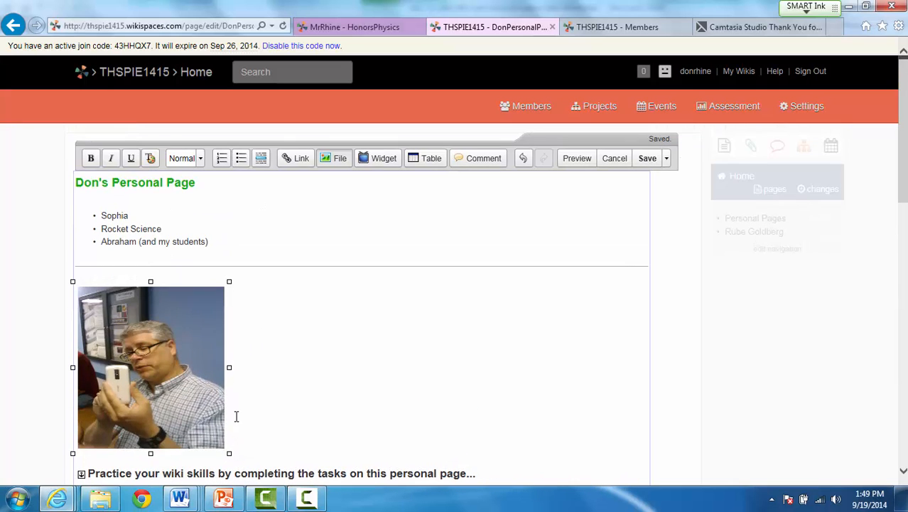
drag(225, 366, 210, 368)
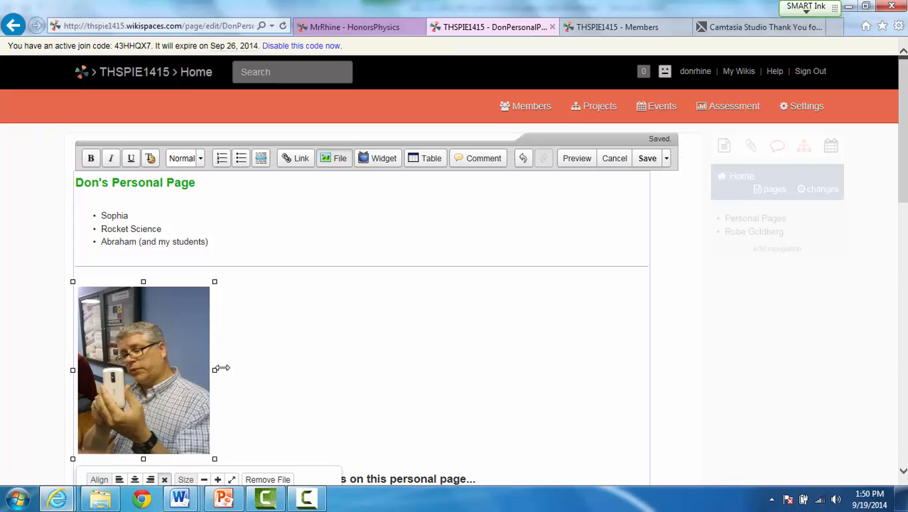
Step: Try the centre and right alignments on the photo
scroll(159, 366, down, 1)
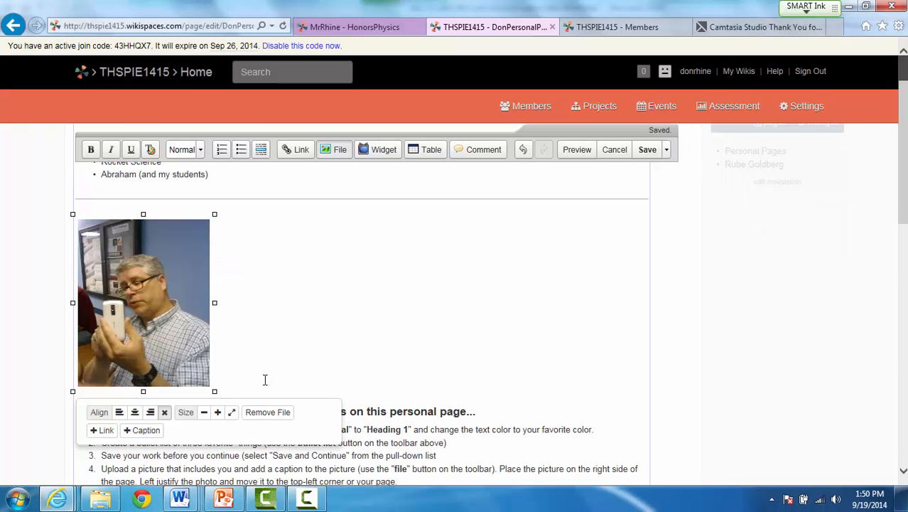
click(118, 416)
click(137, 414)
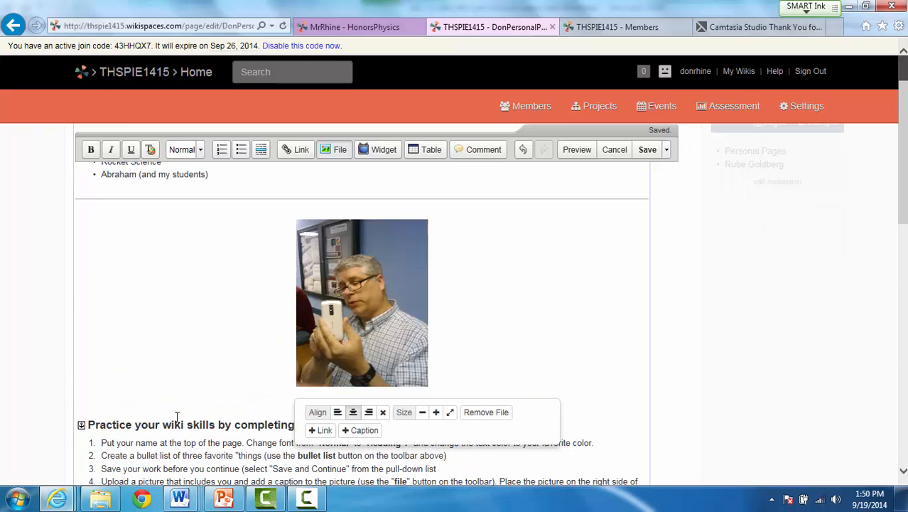
click(369, 413)
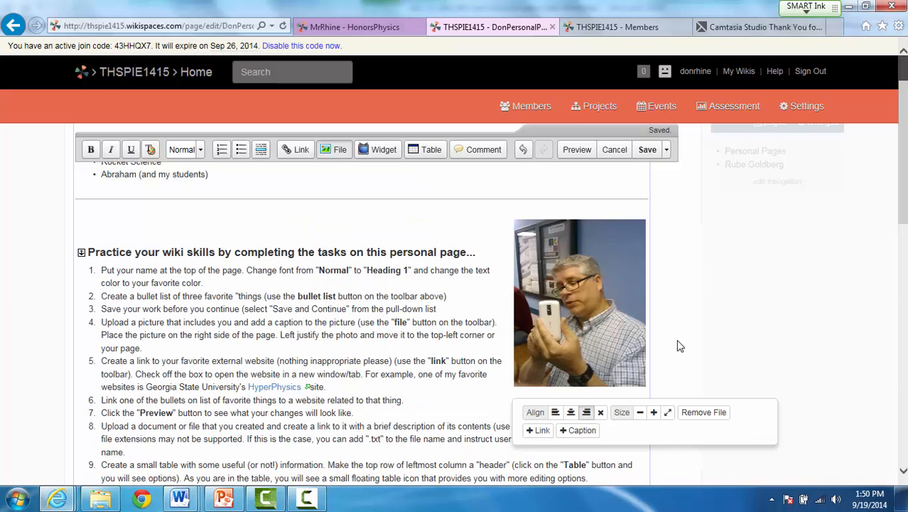
Step: Align the photo left and move it to the start of the page, in front of the green title
click(555, 412)
scroll(410, 248, up, 1)
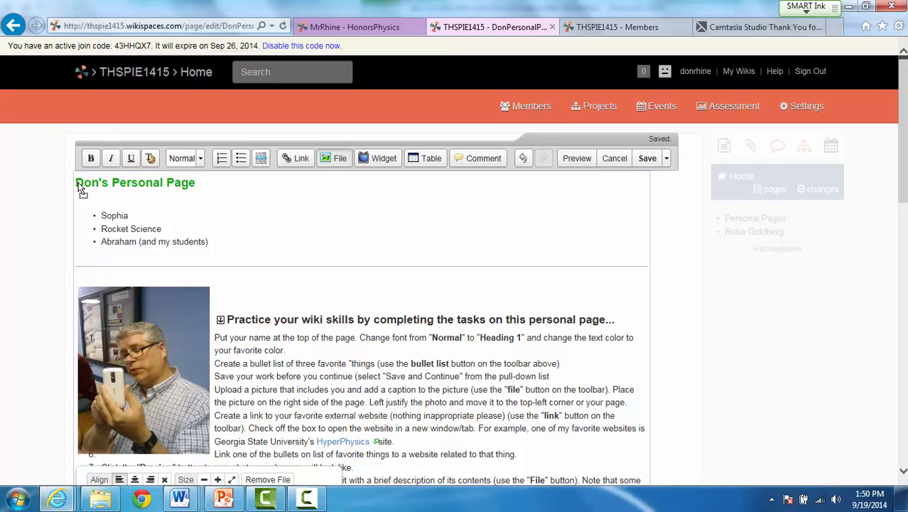
drag(77, 183, 77, 183)
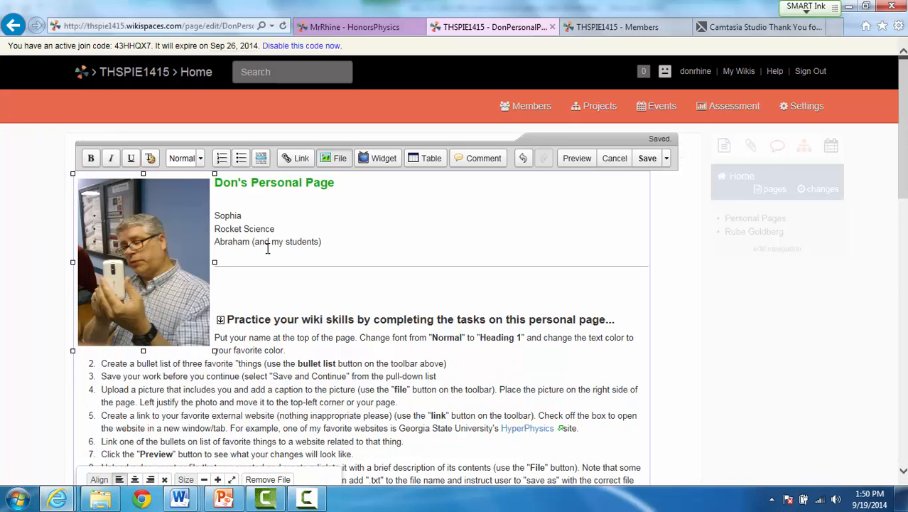
Step: Add the caption "What a handsome guy" to the photo and save it
click(177, 298)
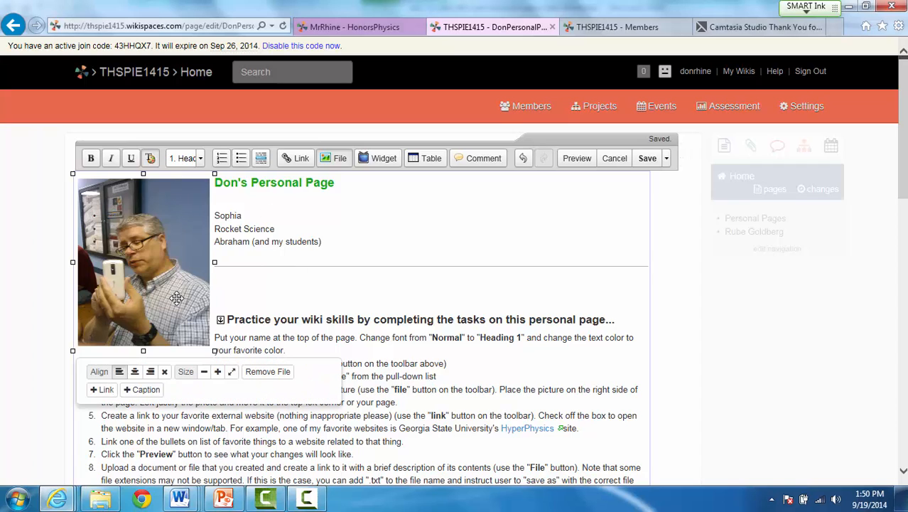
click(145, 389)
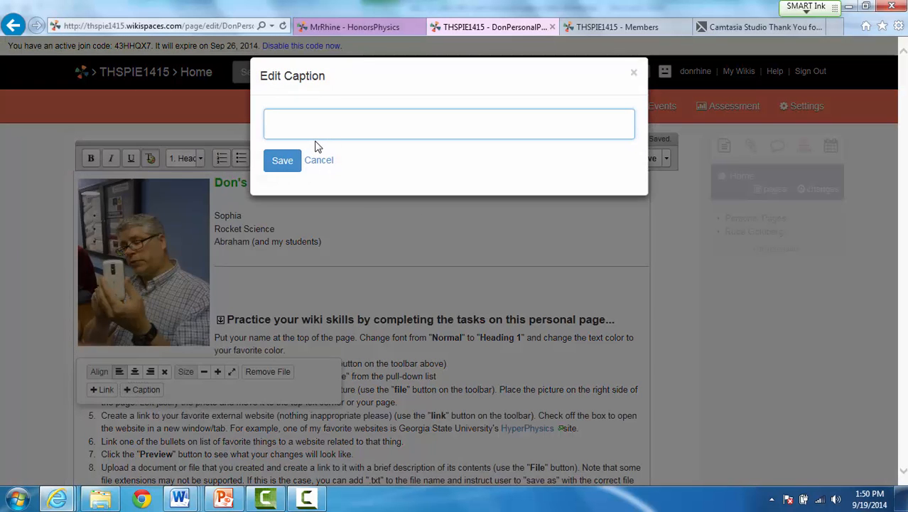
text(What a handsom)
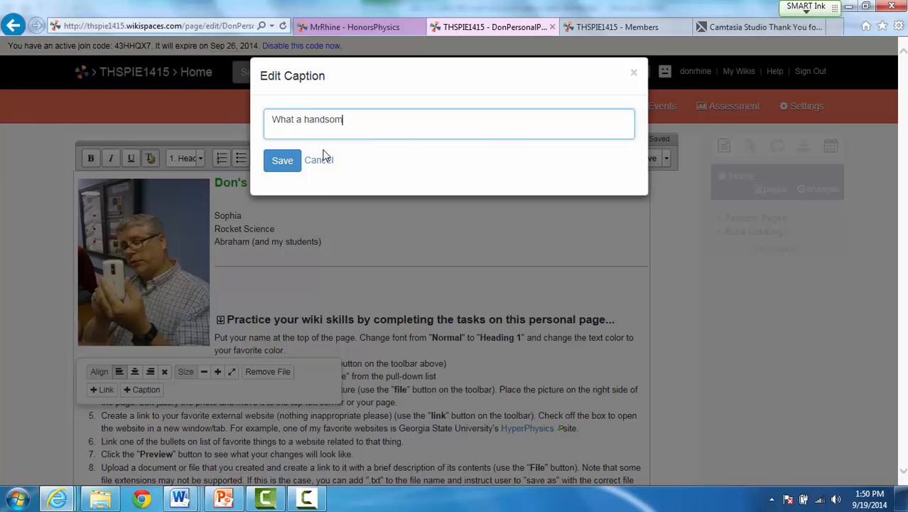
text(e guy)
click(295, 162)
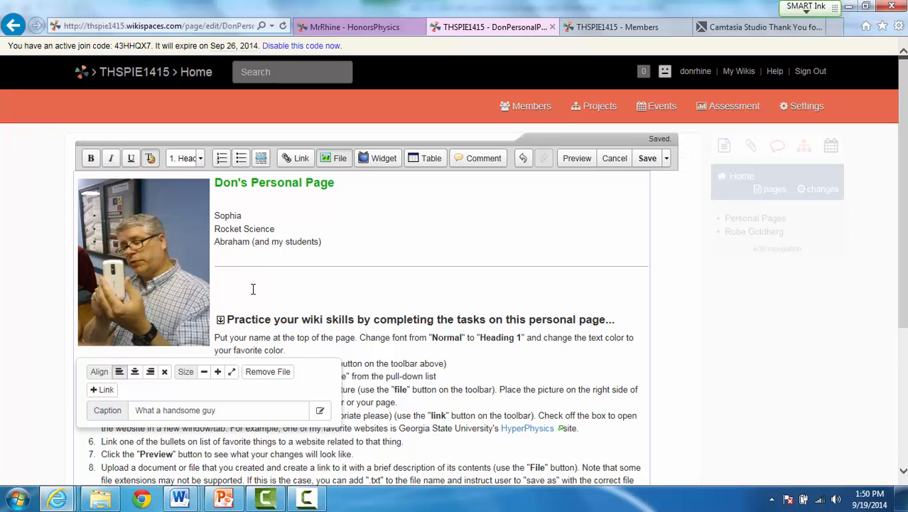
Step: Insert four blank lines before the "Practice your wiki skills" heading to move it below the photo
click(321, 283)
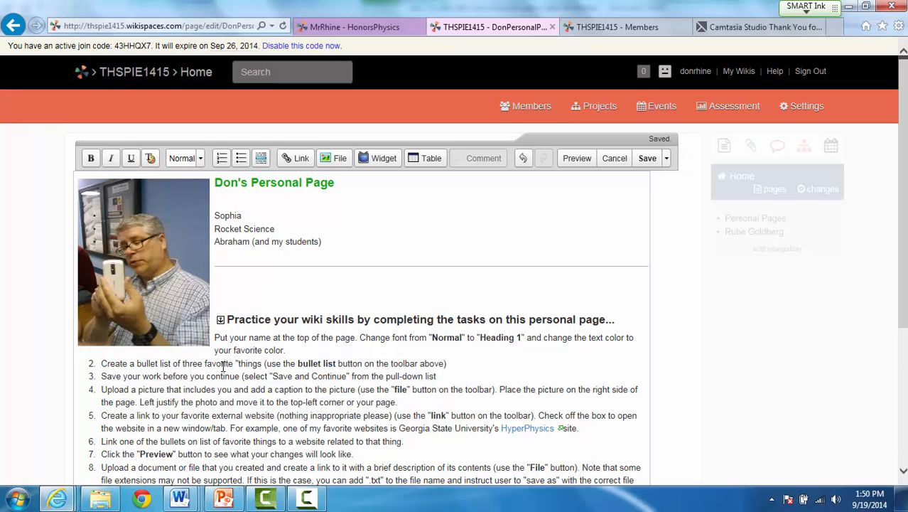
click(270, 319)
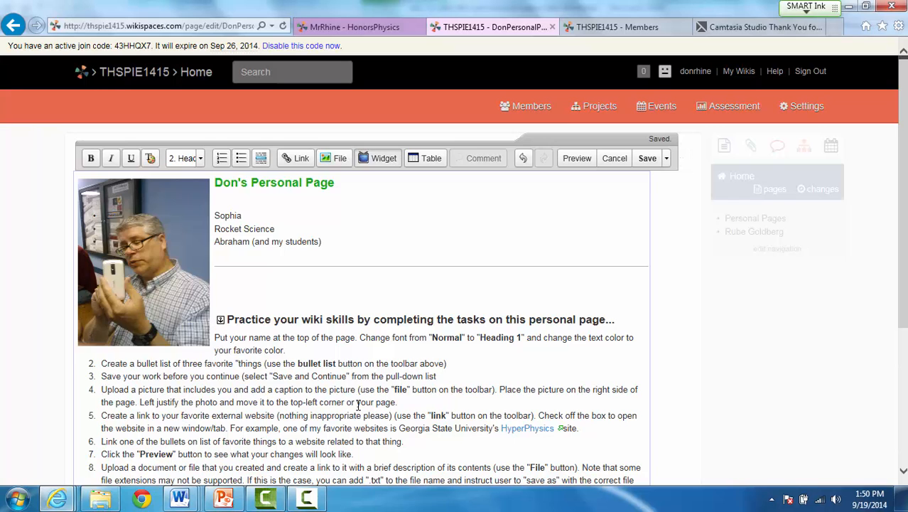
key(Return)
key(Return)
key(Return)
key(Return)
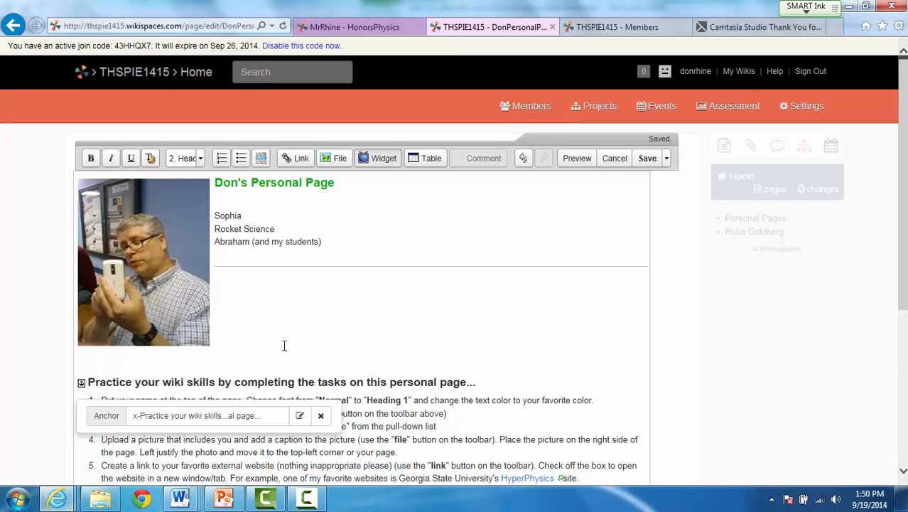
Step: Write "My favorite web site is Georgia State University's HyperPhysics" above the practice heading, followed by a line break
click(284, 345)
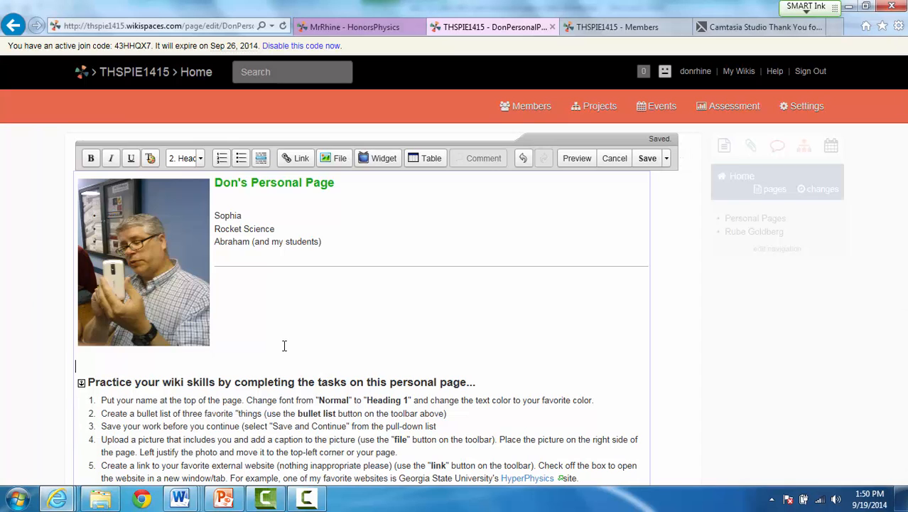
text(My favorite we)
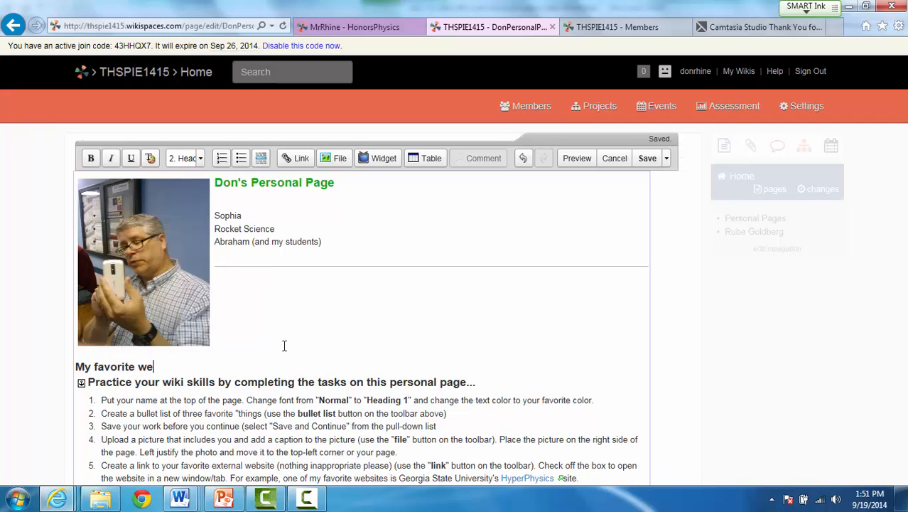
text(b site is Geor)
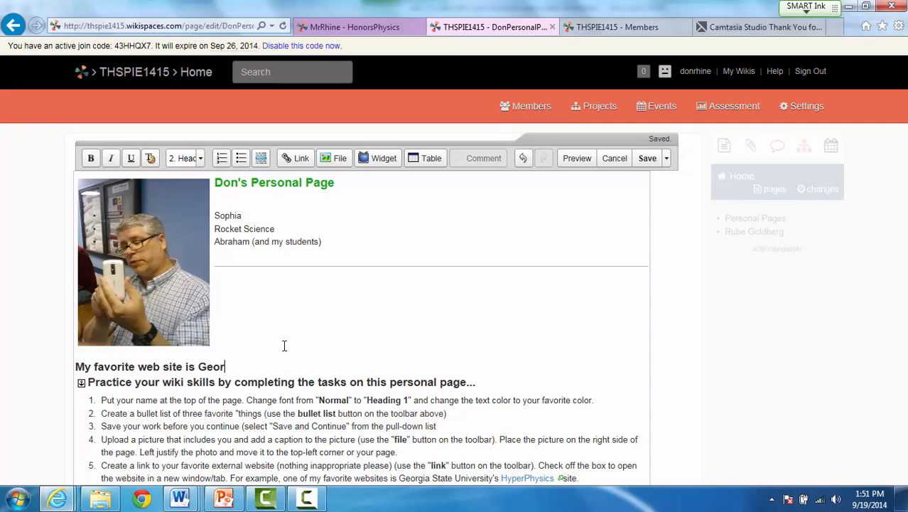
text(gia State Universitys)
key(BackSpace)
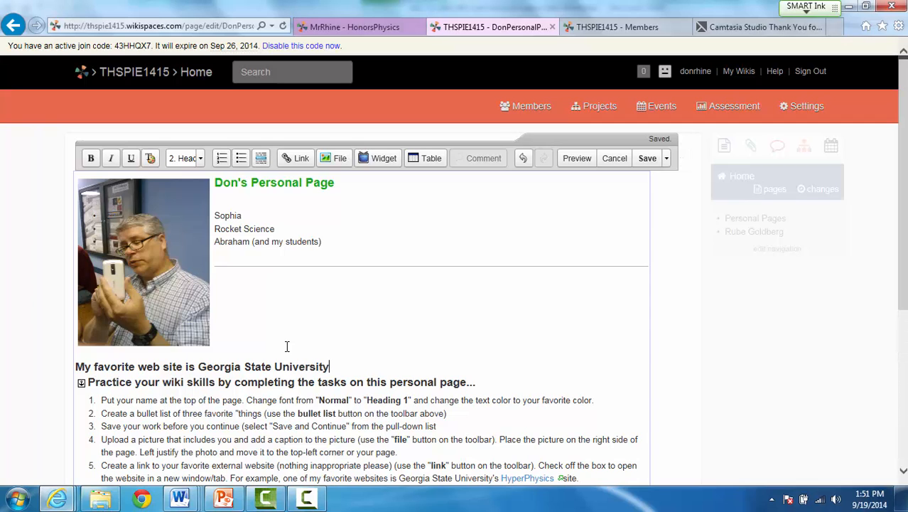
text('s)
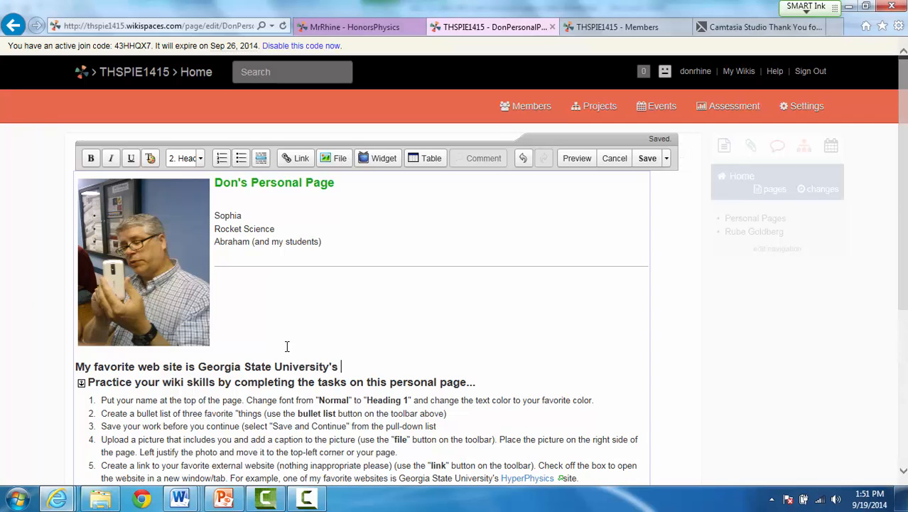
text( Hyper)
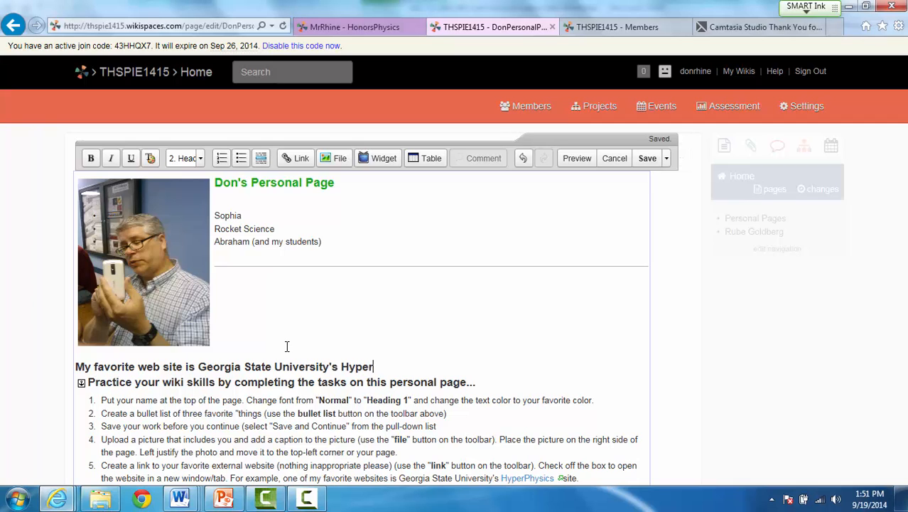
text(Physics)
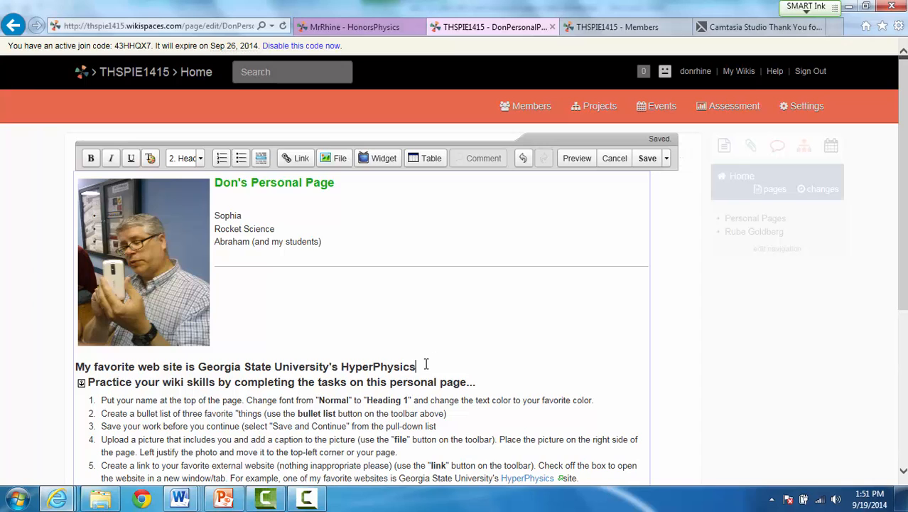
key(Return)
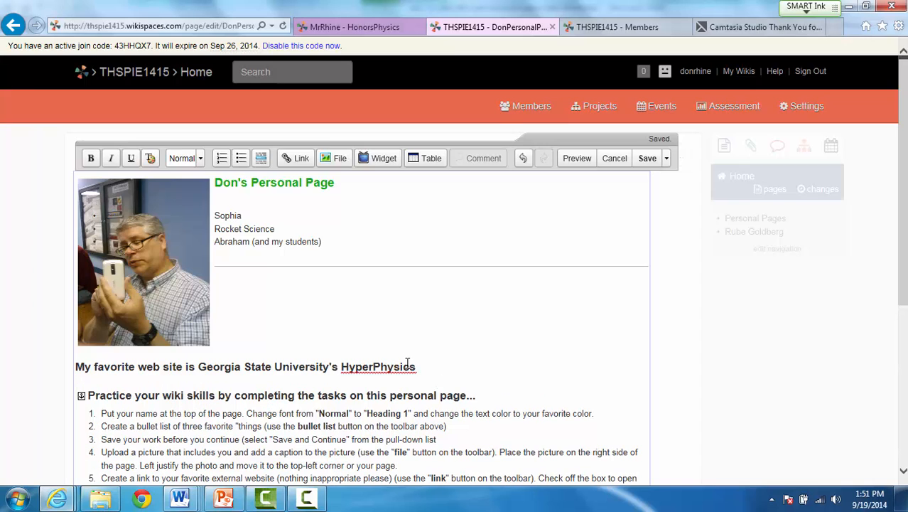
Step: Start a web address link on the word HyperPhysics in the favorite web site line
drag(418, 366, 342, 371)
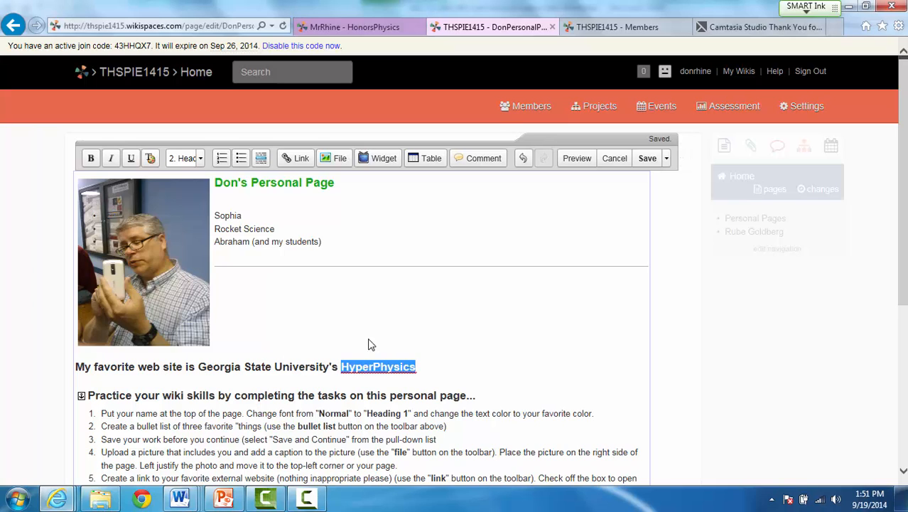
click(300, 161)
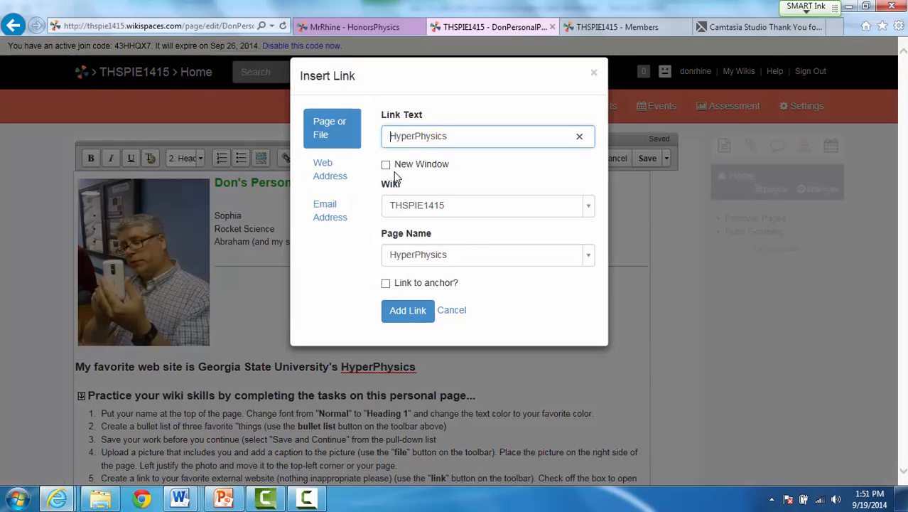
click(335, 175)
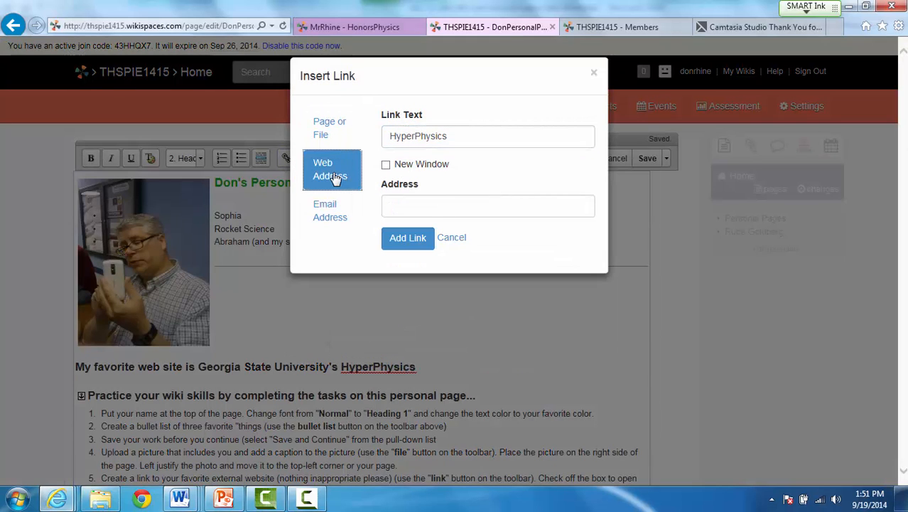
click(414, 210)
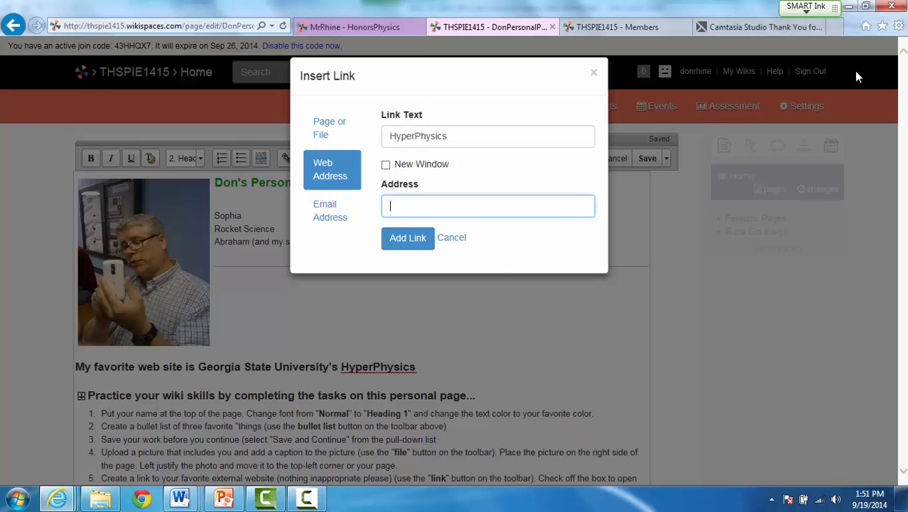
Step: Search the web for hyperphysics.com with Yahoo in a new browser tab
click(837, 26)
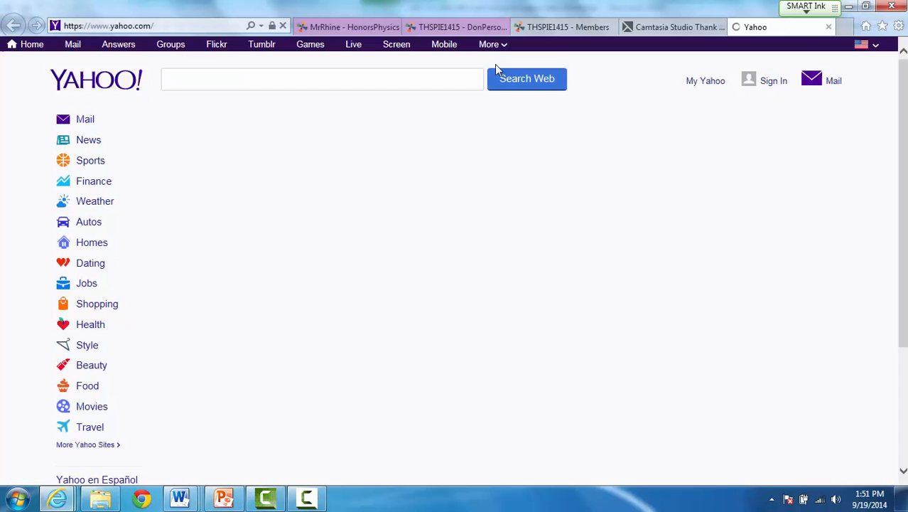
click(220, 28)
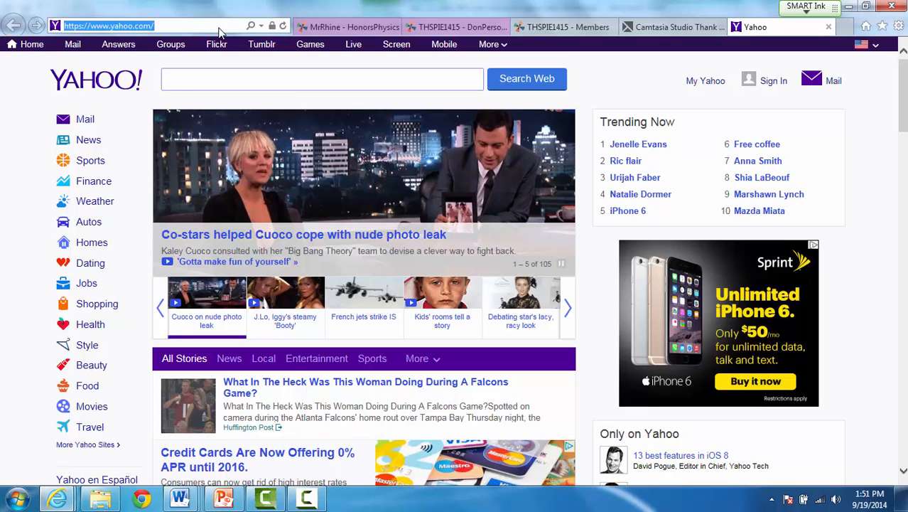
text(hyper)
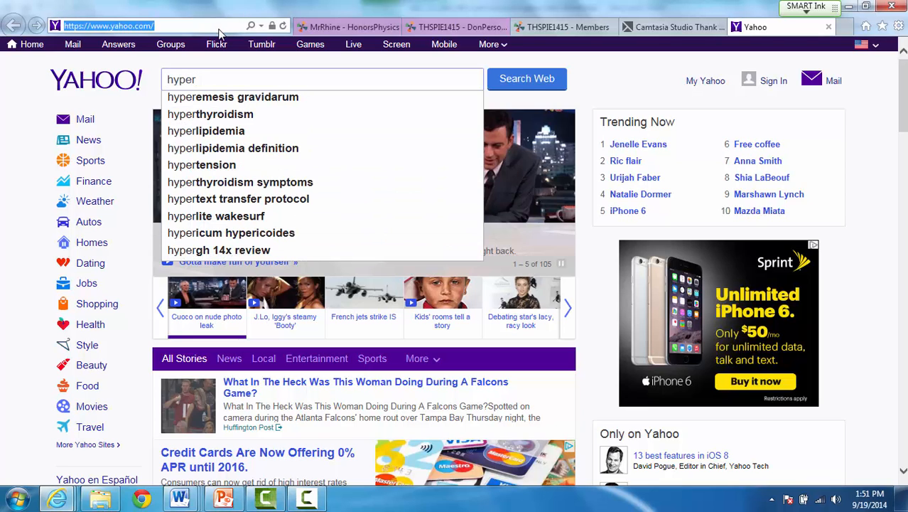
text(phys)
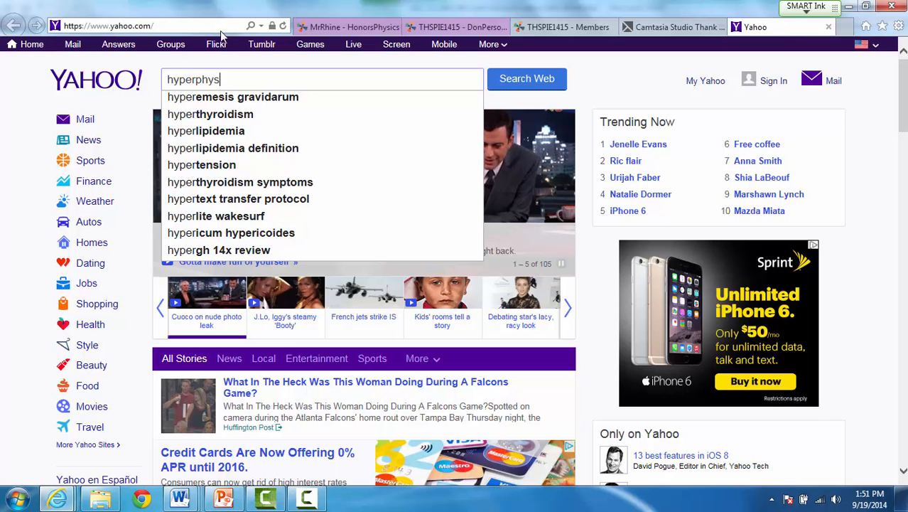
click(214, 114)
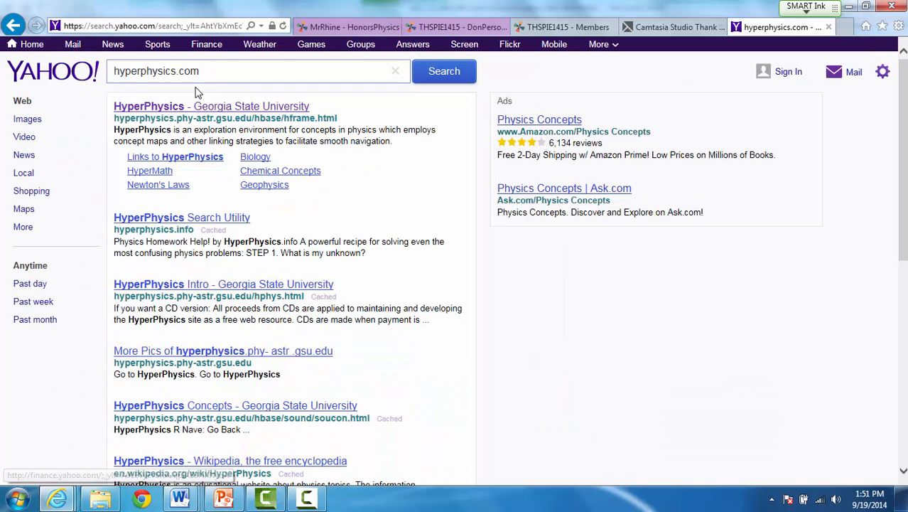
Step: Open the Georgia State University HyperPhysics search result, copy its web address and return to the wiki page being edited
click(191, 111)
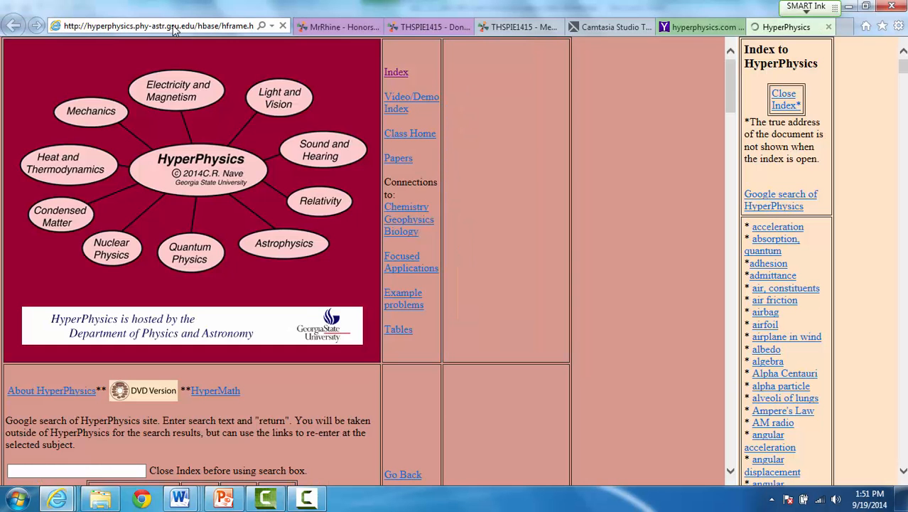
click(175, 29)
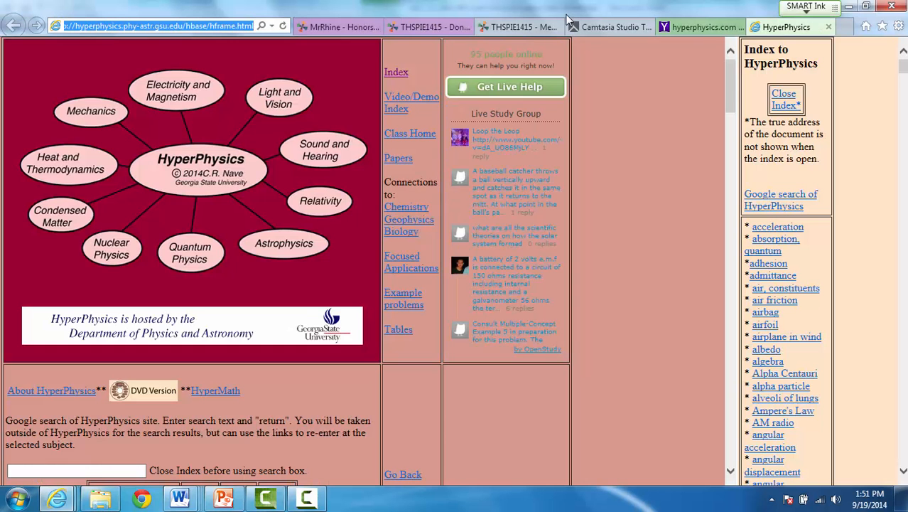
click(391, 28)
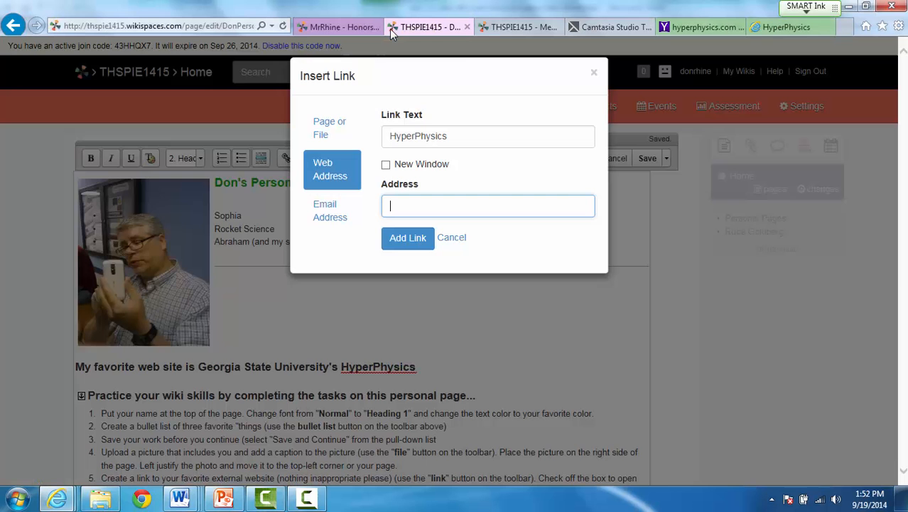
Step: Add the copied HyperPhysics address as the link on the word HyperPhysics, set to open in a new window
click(425, 205)
key(ctrl+v)
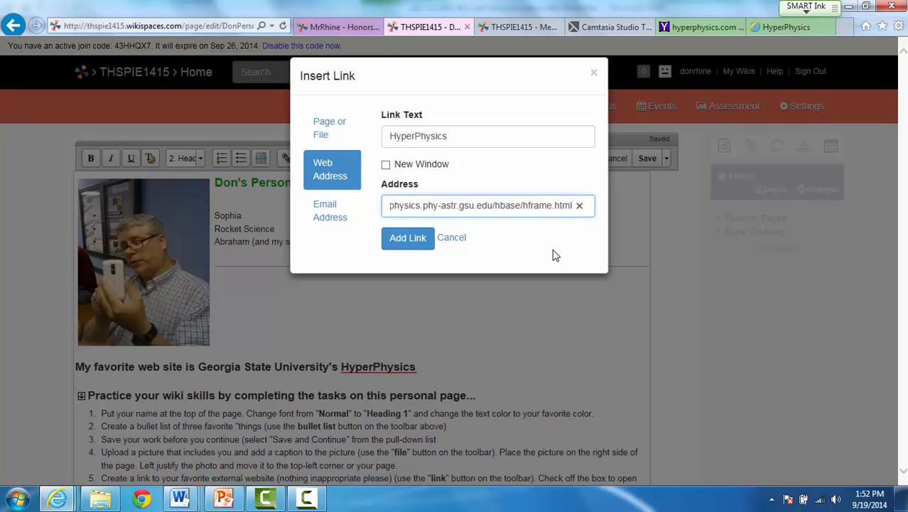
click(386, 166)
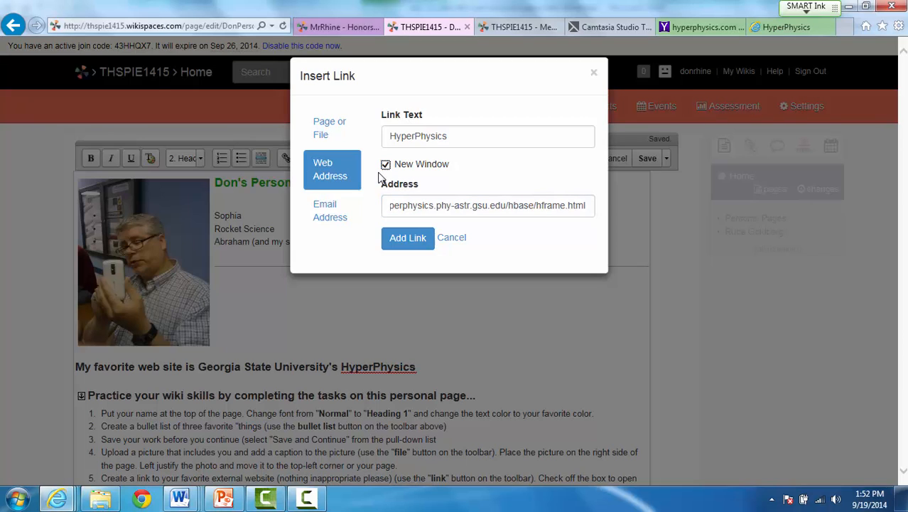
click(415, 241)
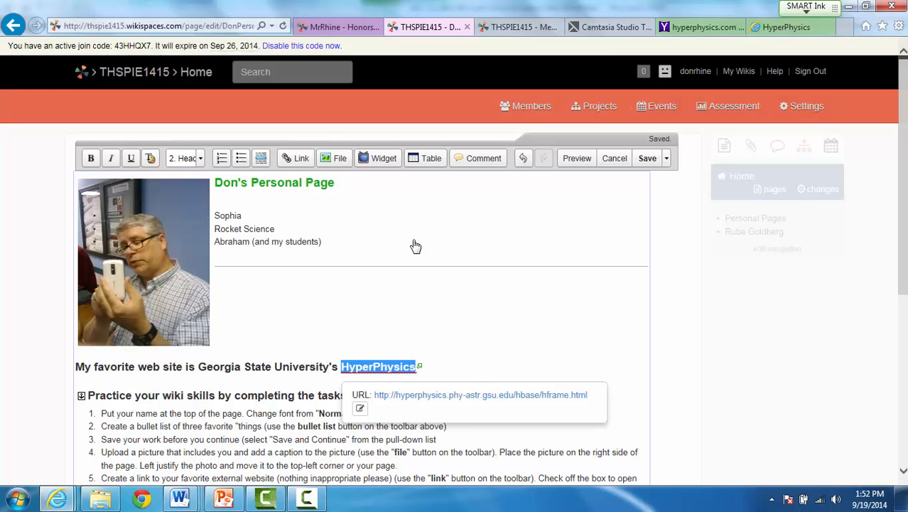
click(476, 288)
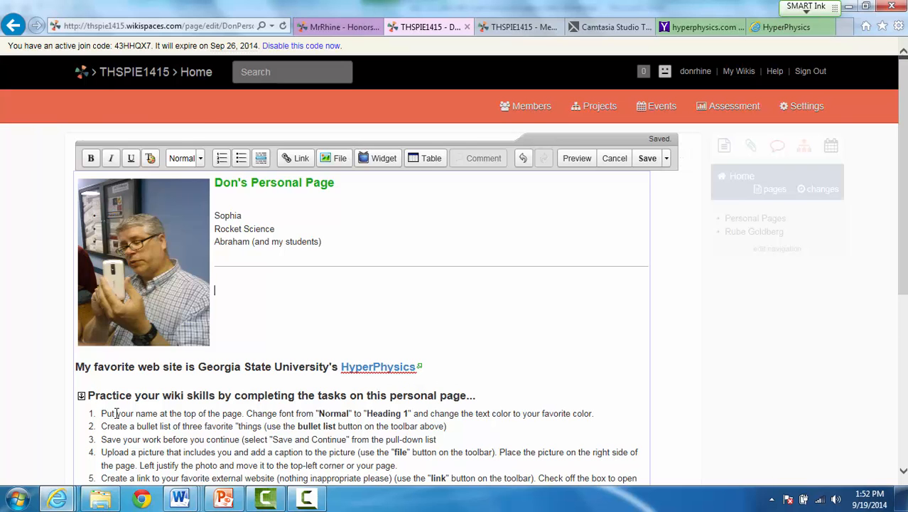
Step: Read the next practice tasks and keep the current color scheme in the Windows performance prompt, with the ask-again option
scroll(170, 410, down, 1)
scroll(221, 398, down, 1)
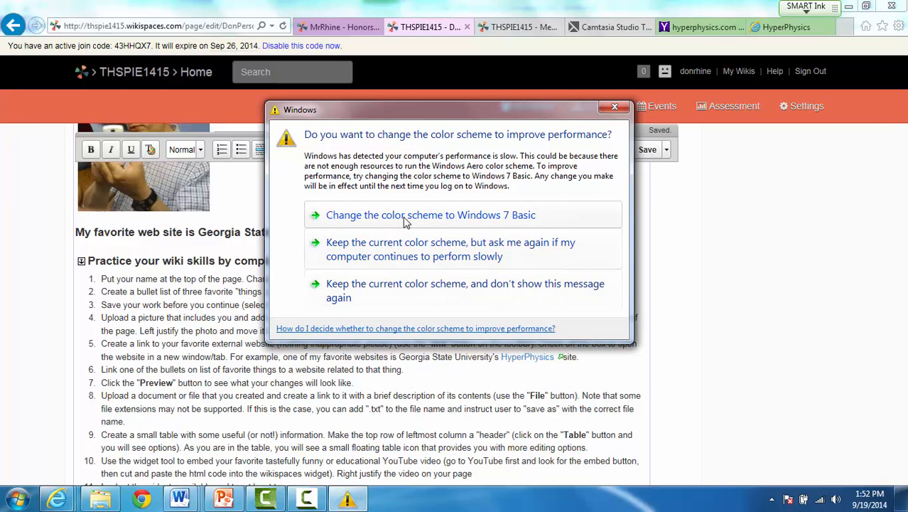
click(397, 257)
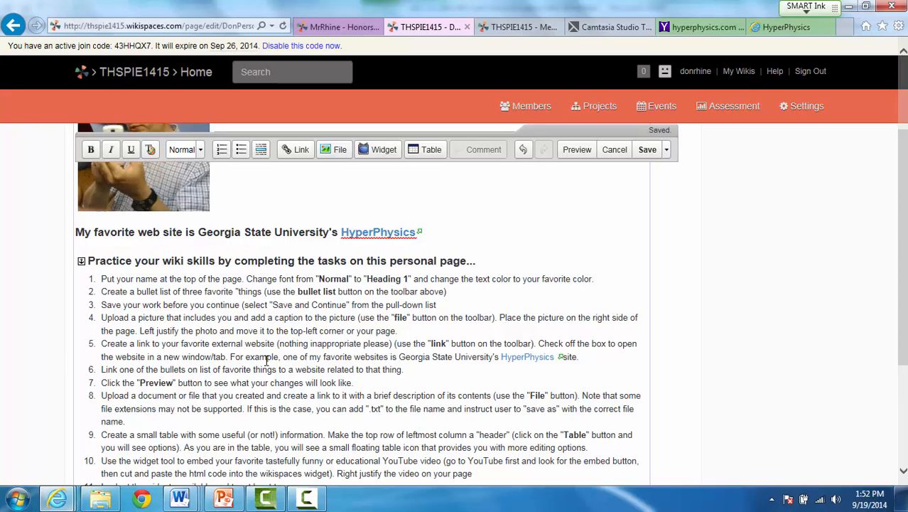
click(217, 358)
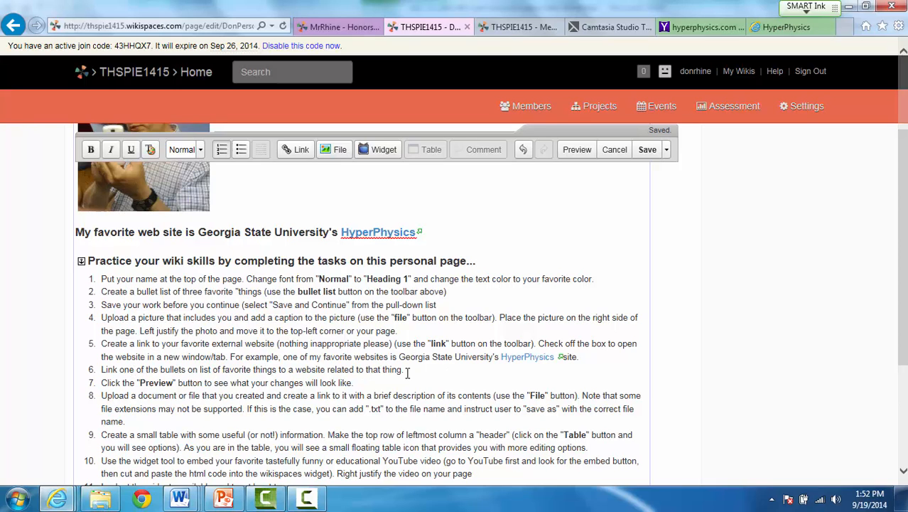
Step: Start a link on the first item in the favorites list beside the photo
scroll(409, 373, up, 2)
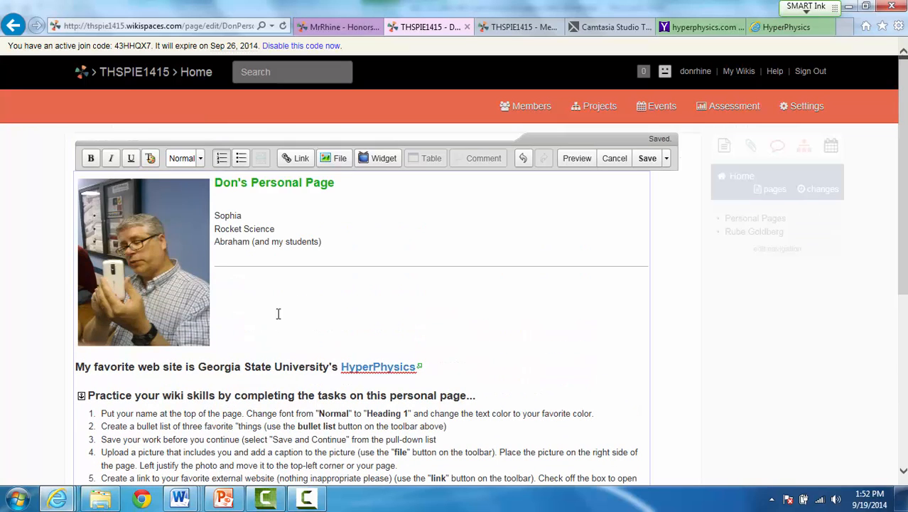
double_click(234, 215)
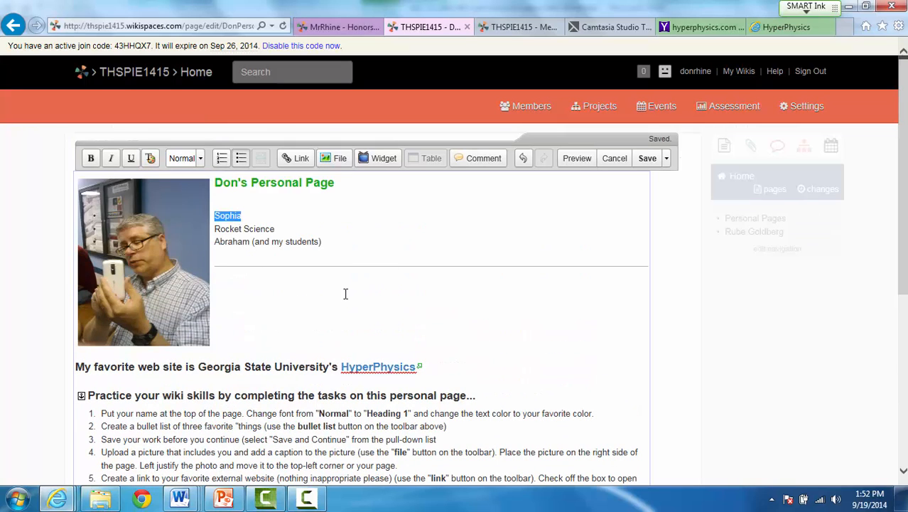
click(300, 160)
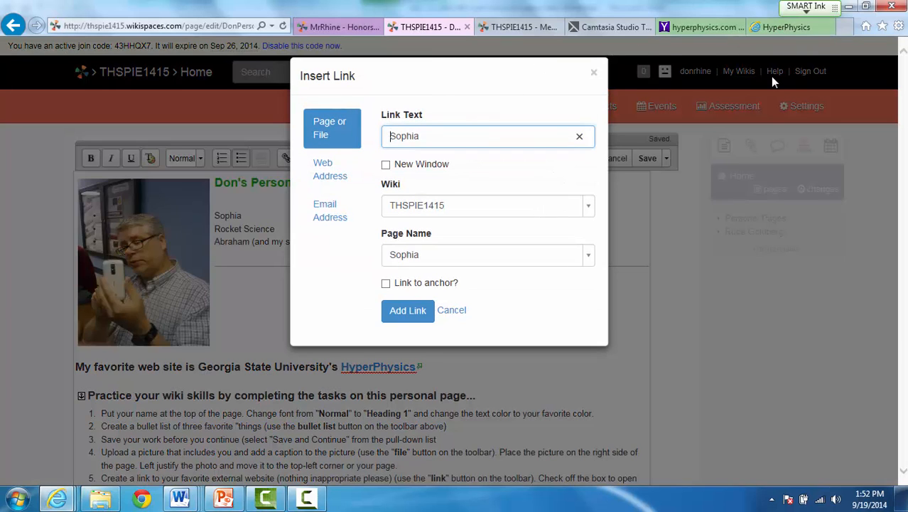
Step: Open YouTube in a new browser tab
click(843, 26)
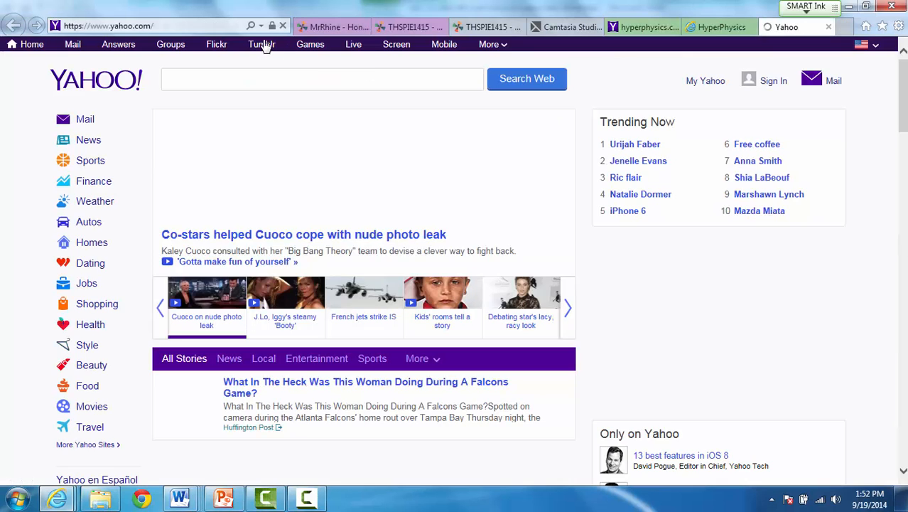
click(211, 27)
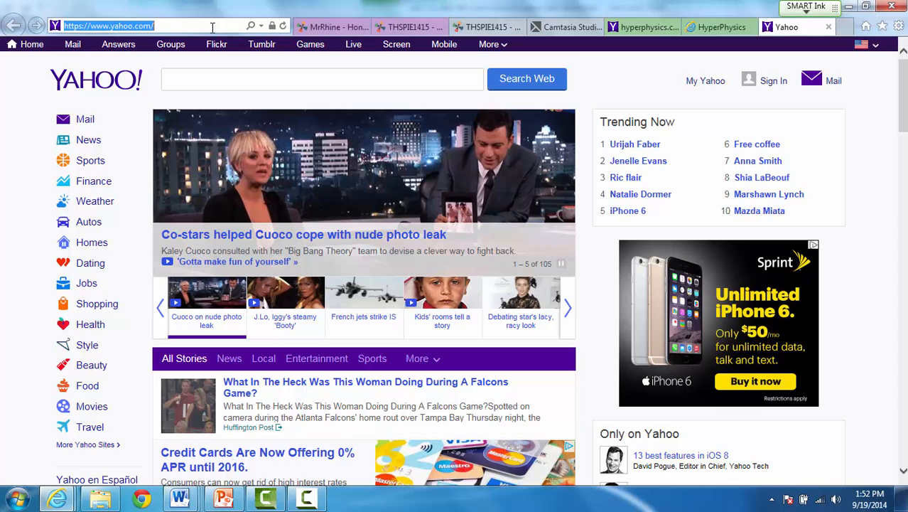
text(yout)
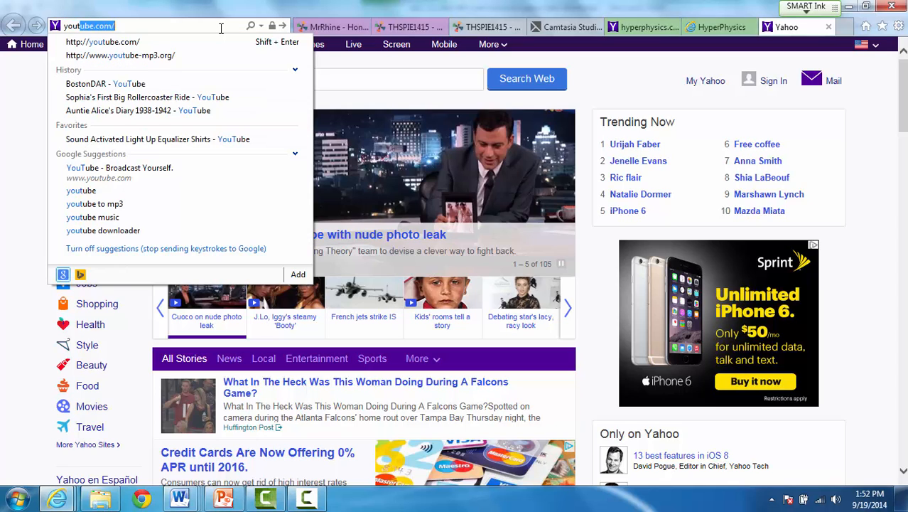
text(ube)
key(Return)
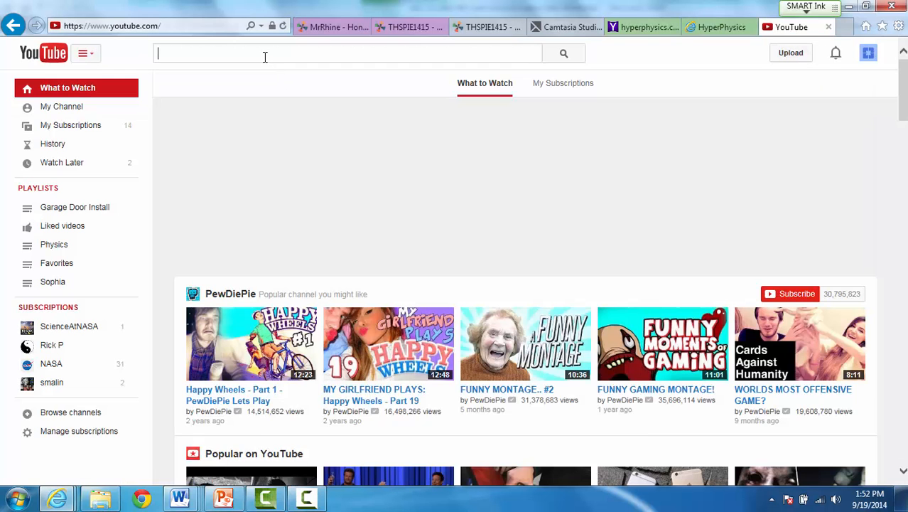
Step: Search YouTube for bostondar and copy the link address of the First Big Rollercoaster Ride video
text(b)
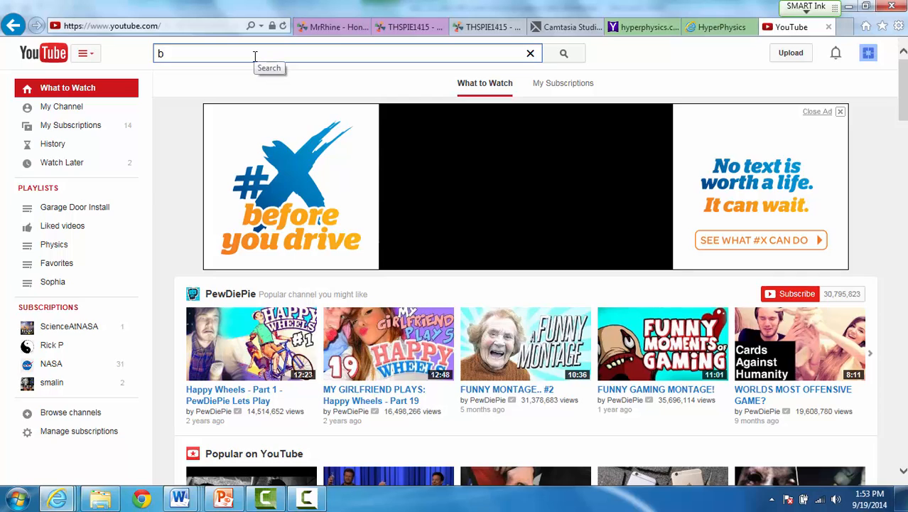
text(ostondar)
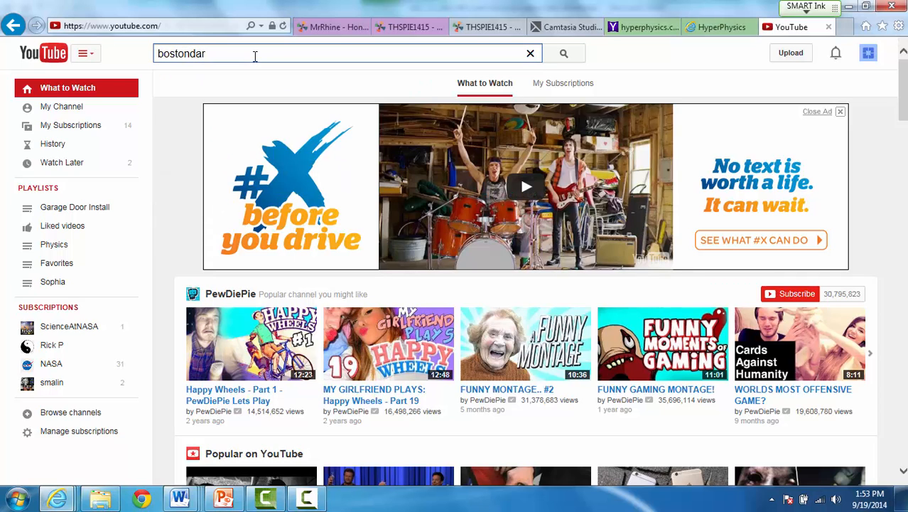
key(Return)
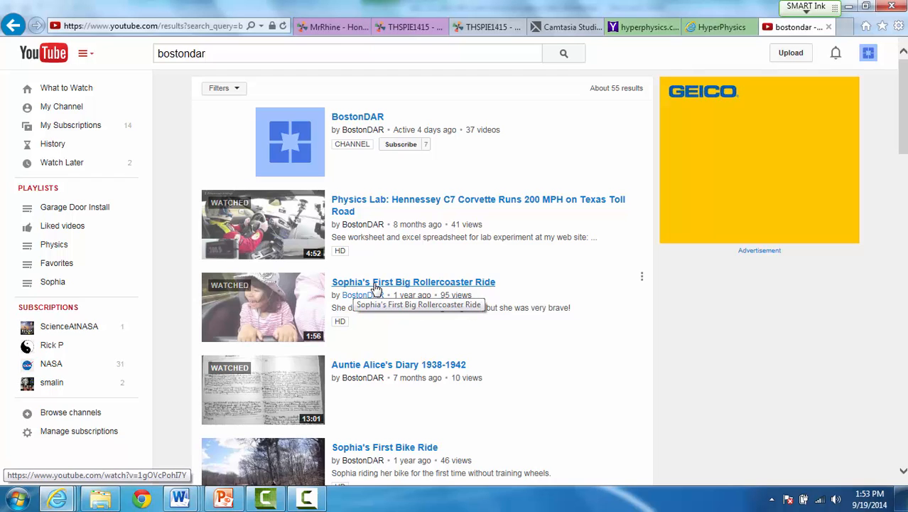
right_click(375, 290)
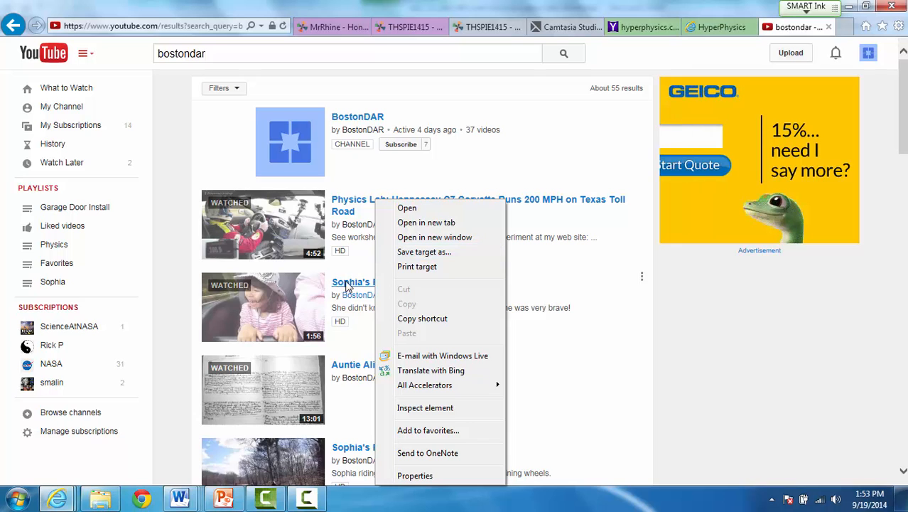
click(420, 319)
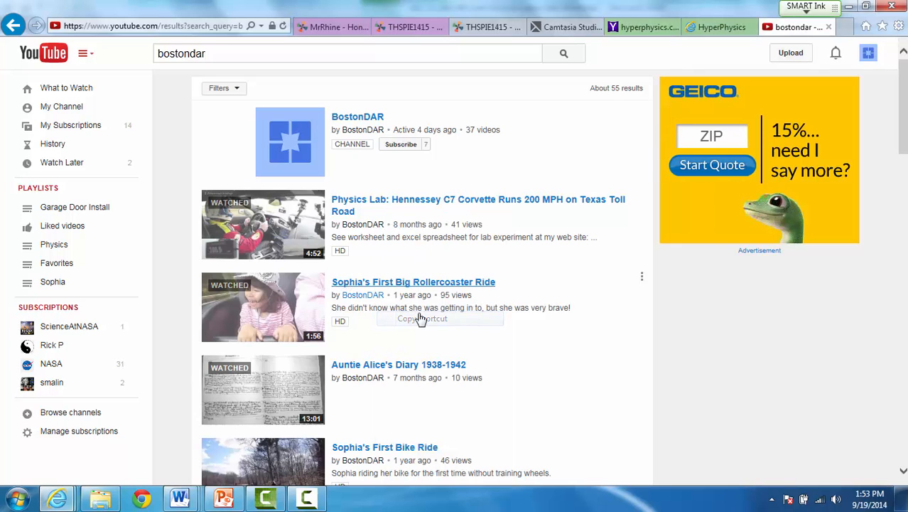
Step: Back on the wiki page, link the first favorites item to the copied YouTube web address, opening in a new window
click(405, 27)
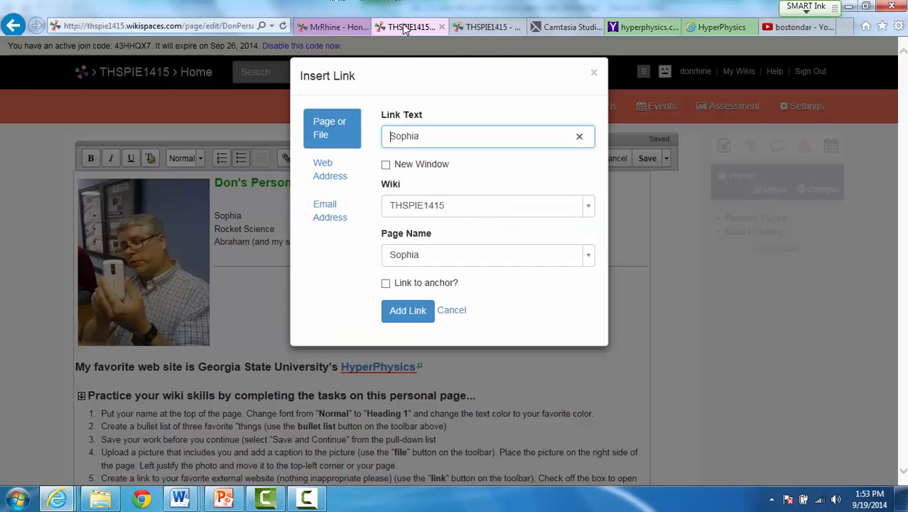
click(426, 256)
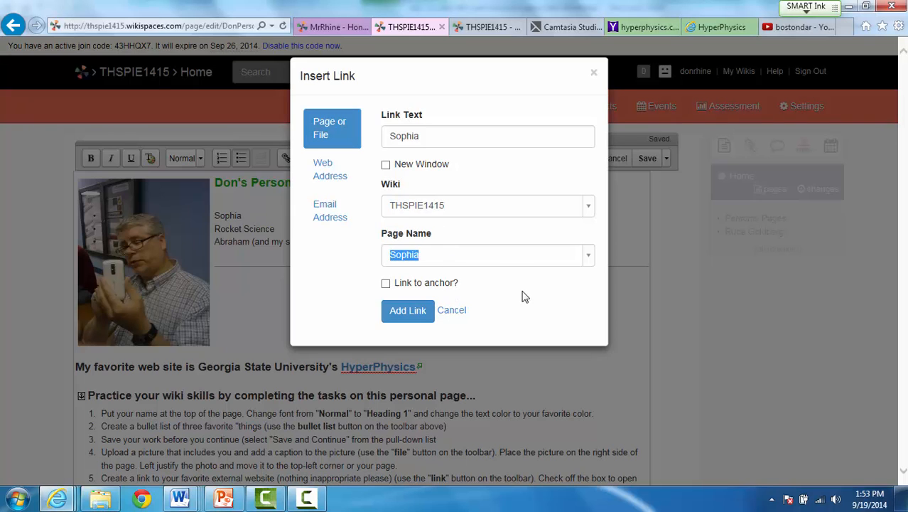
click(386, 167)
click(335, 179)
click(431, 204)
key(ctrl+v)
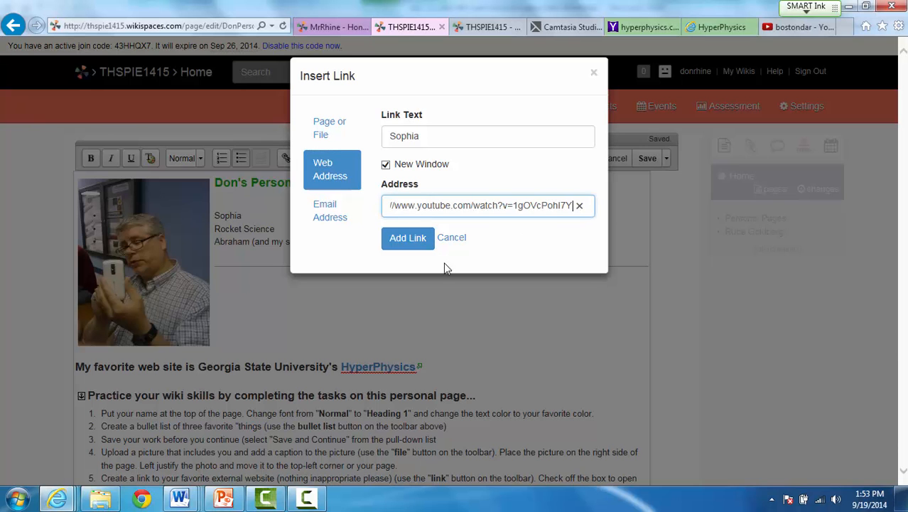
click(419, 243)
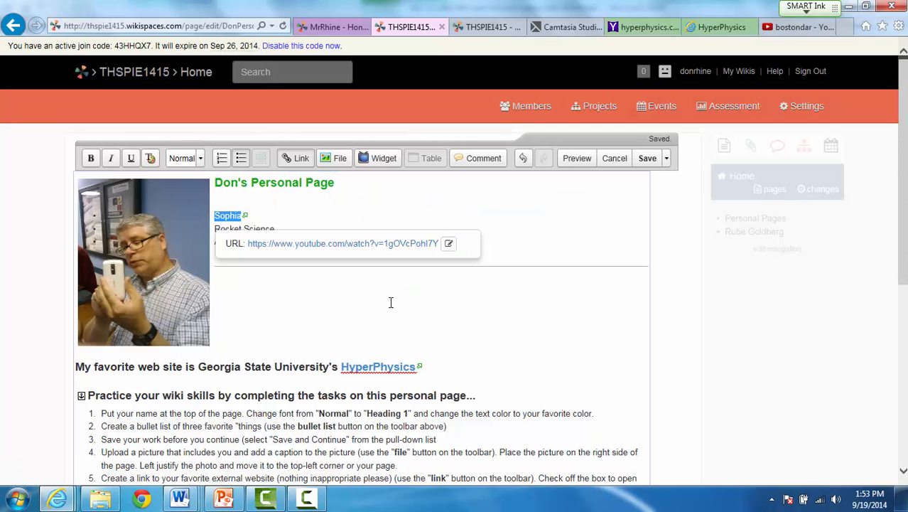
click(390, 300)
Step: Preview the personal page to check the photo caption and links, and return to editing
scroll(387, 300, down, 4)
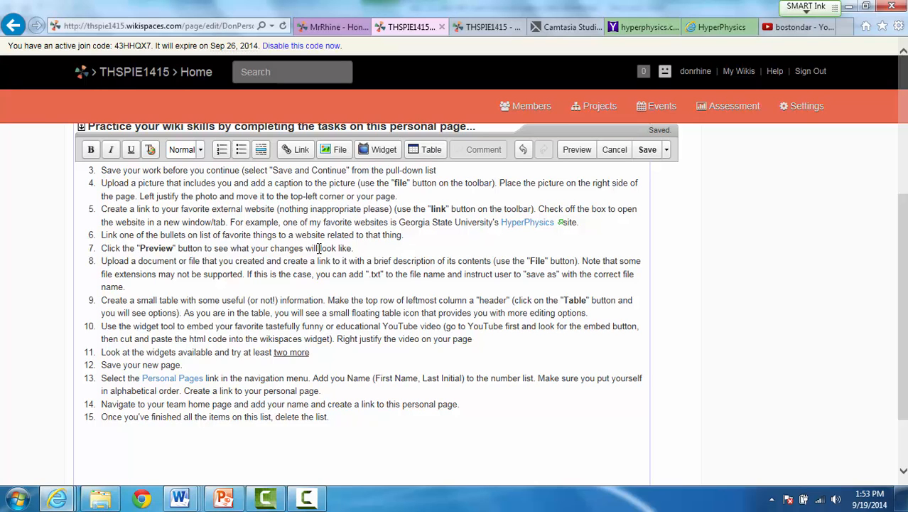
scroll(384, 250, up, 5)
click(666, 160)
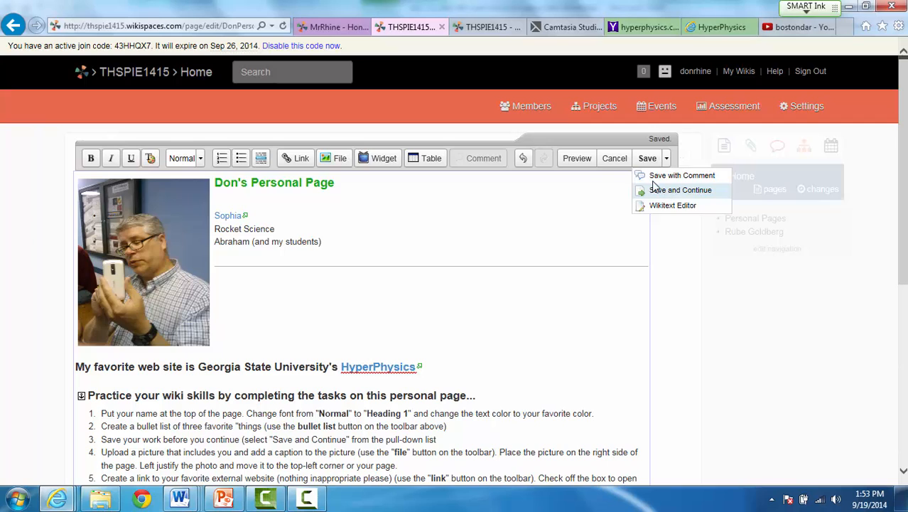
click(580, 162)
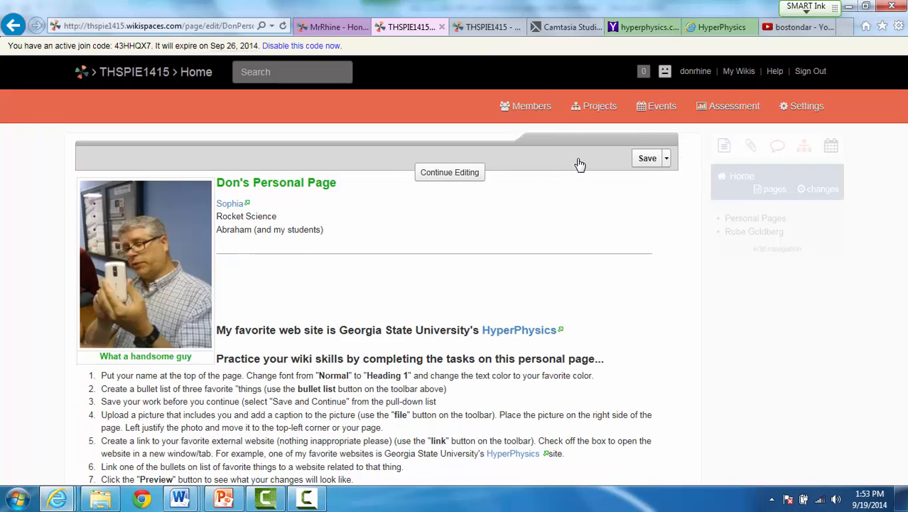
scroll(455, 252, down, 2)
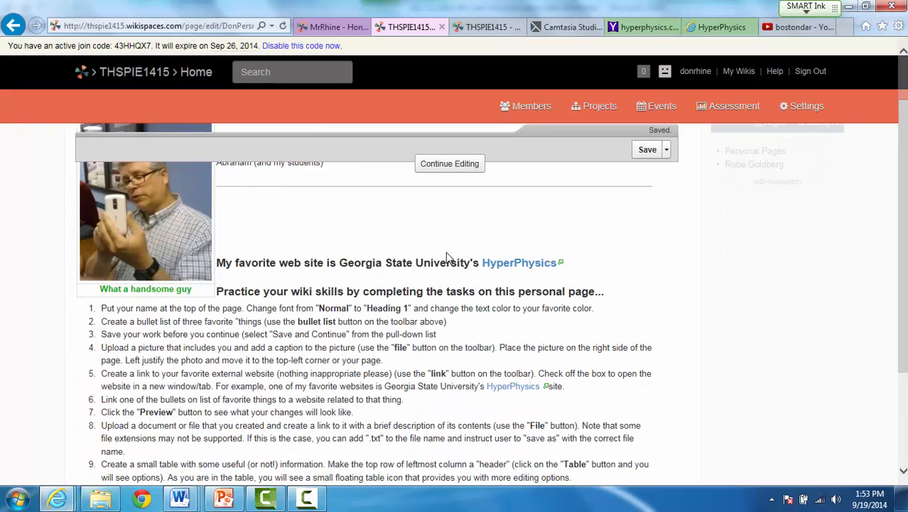
scroll(446, 256, up, 2)
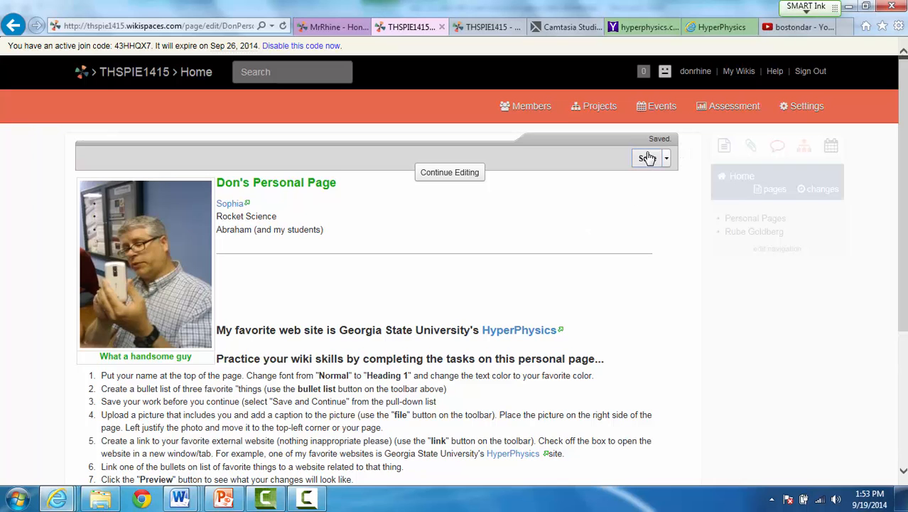
click(450, 174)
Step: Add the line "Physics Homework: download this file!" below the favorite web site line, with an empty line after it
scroll(364, 256, down, 5)
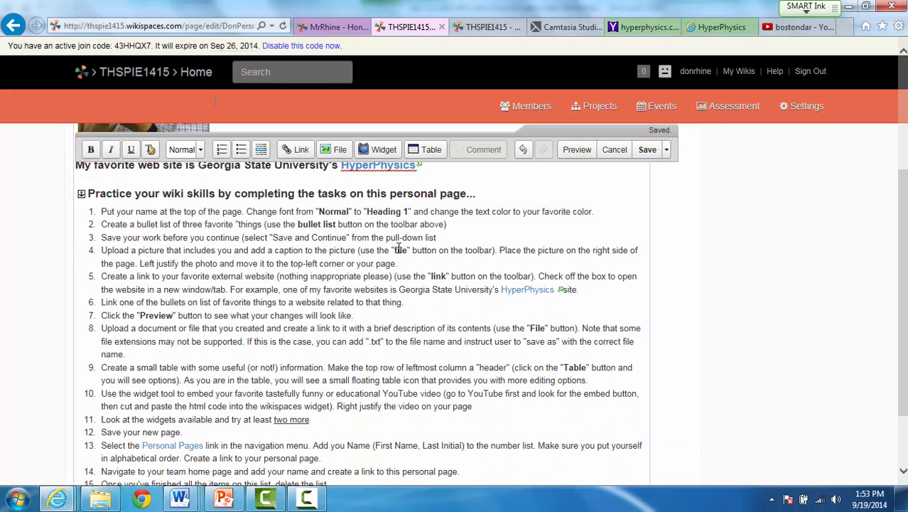
click(175, 354)
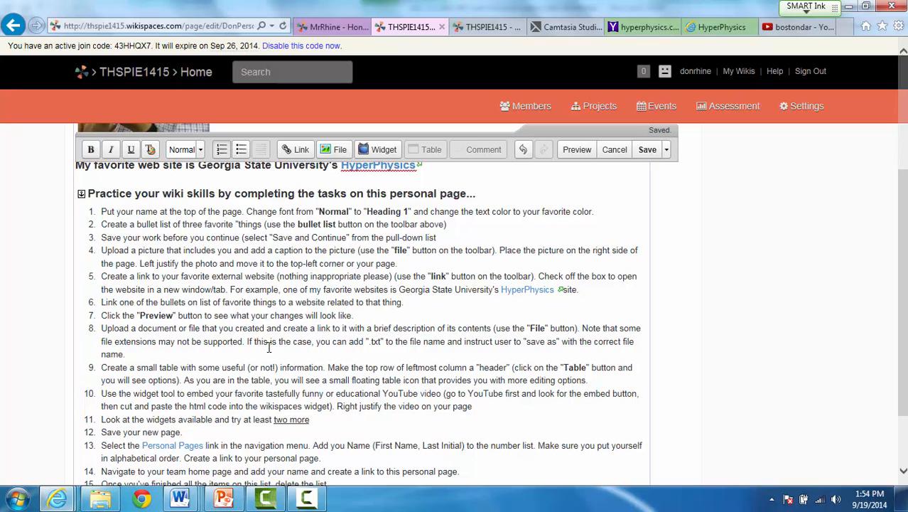
scroll(270, 359, up, 3)
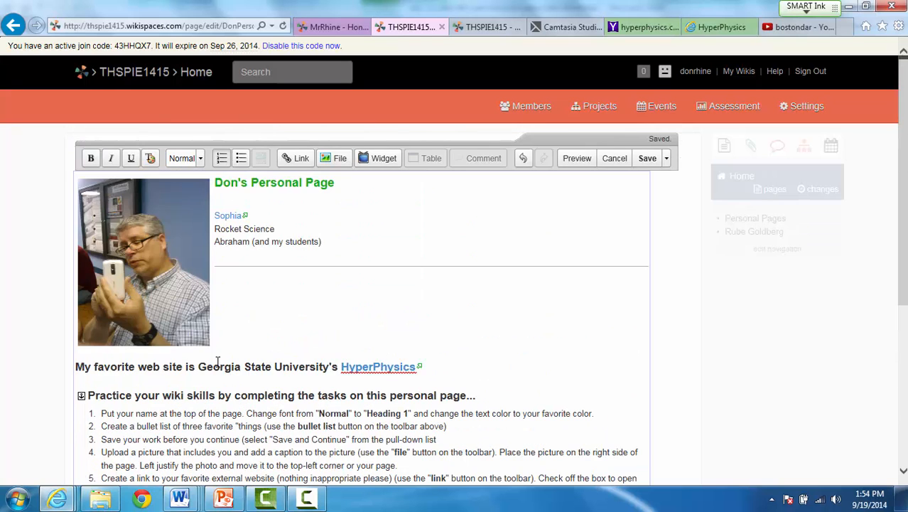
click(449, 373)
key(Return)
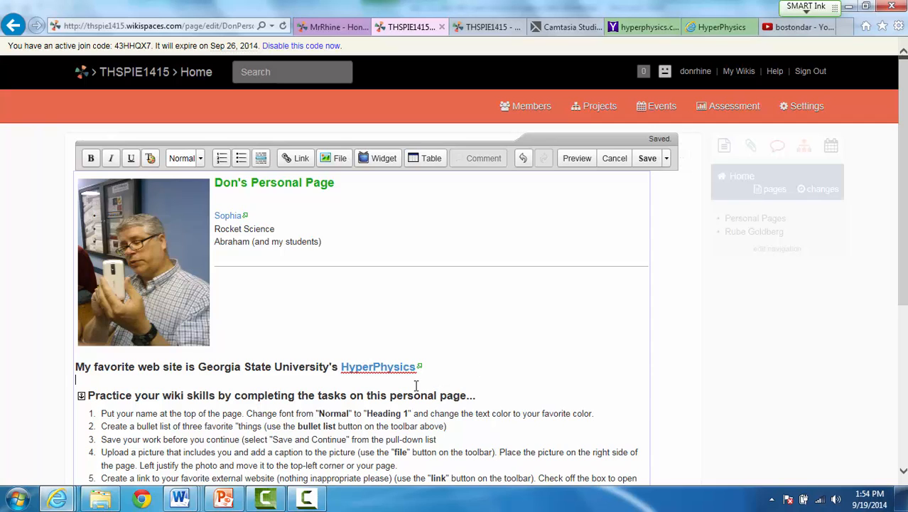
key(Return)
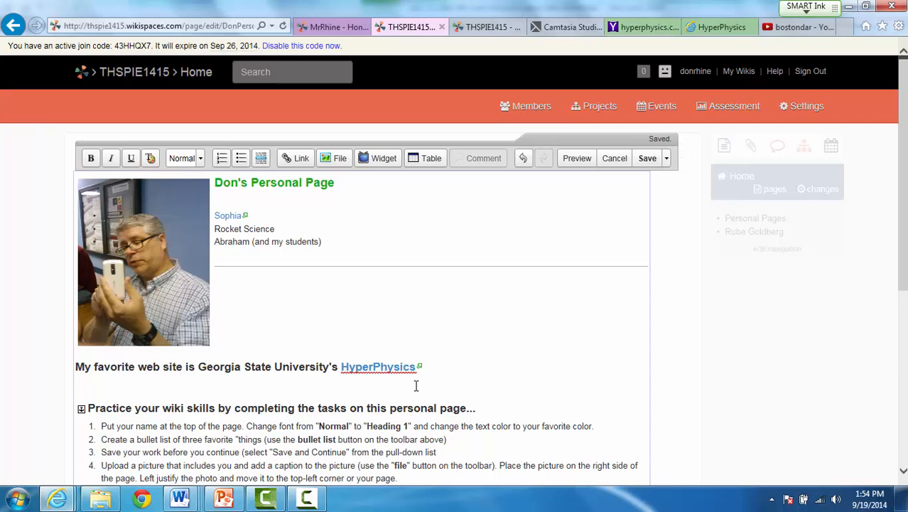
text(Physics Homewor)
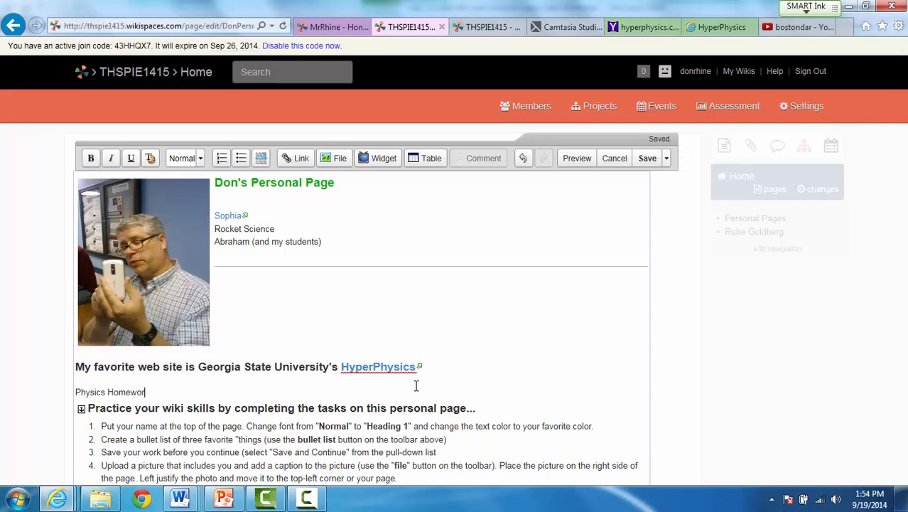
text(K:)
text(k)
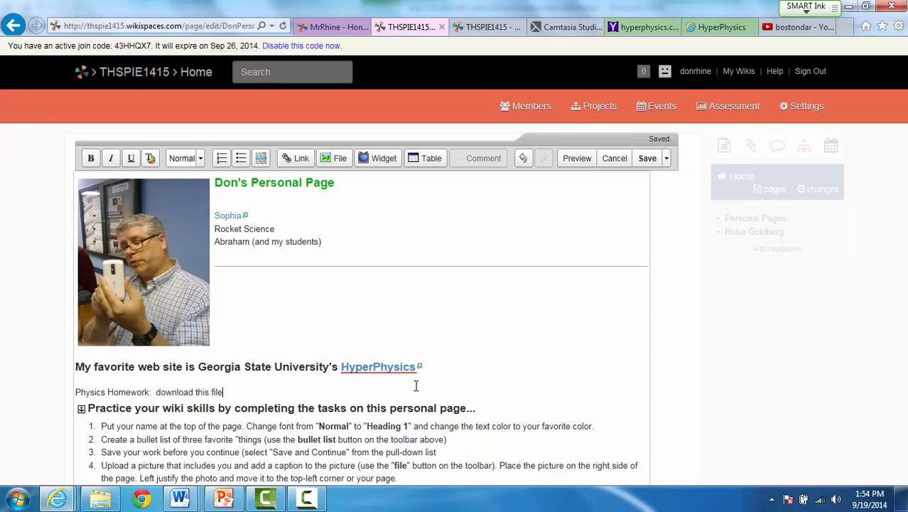
key(Return)
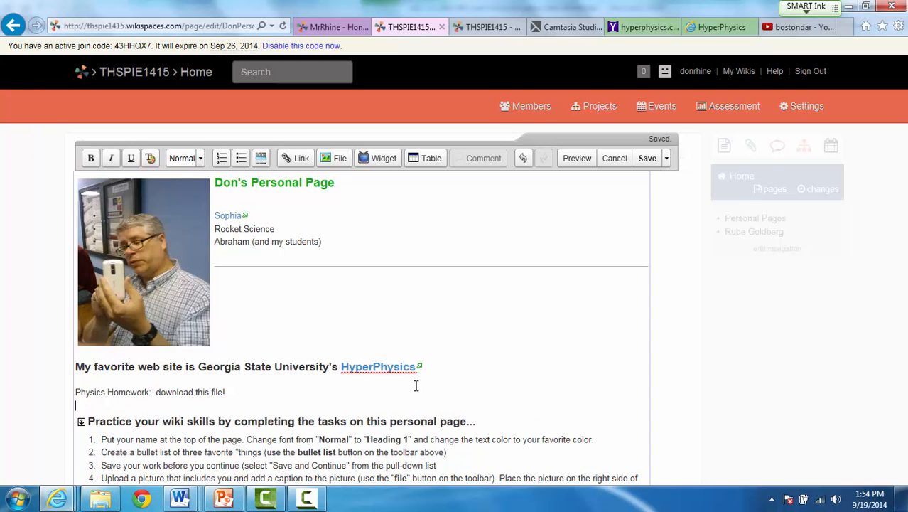
Step: Upload the Word document "Walk in the park Intro to motion - simple motion diagrams" from the recent Chap 2 Motion in 1D folder
click(338, 158)
click(566, 126)
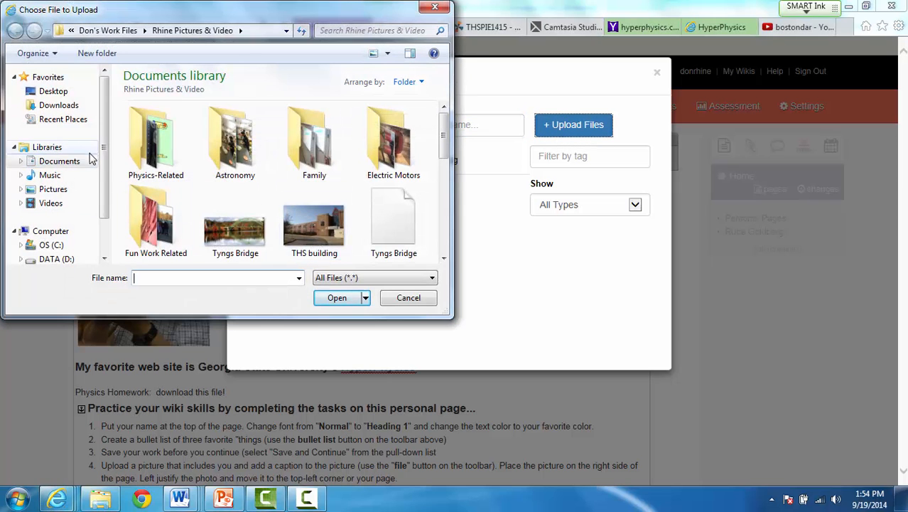
click(20, 161)
click(30, 176)
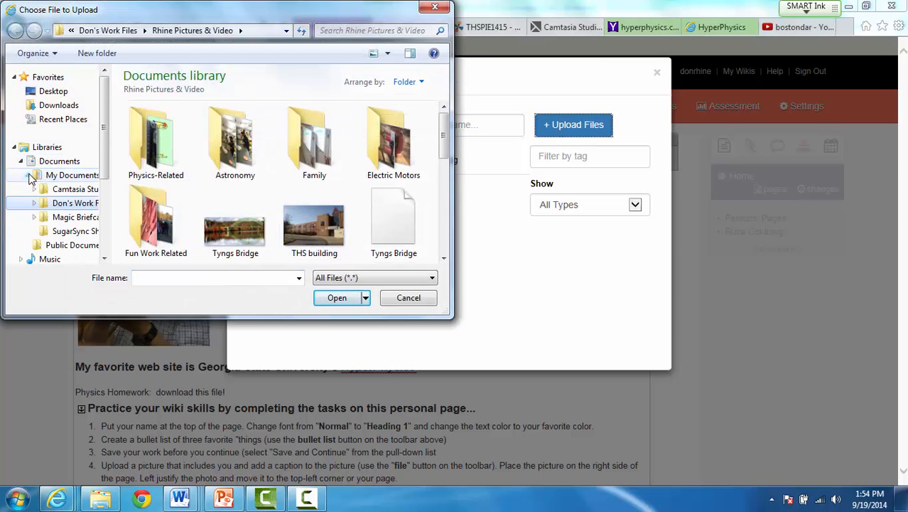
click(66, 121)
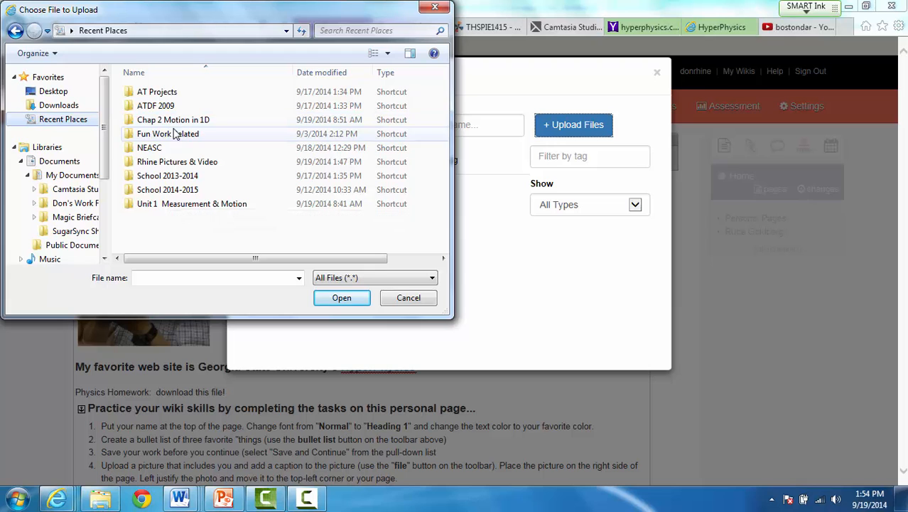
double_click(174, 121)
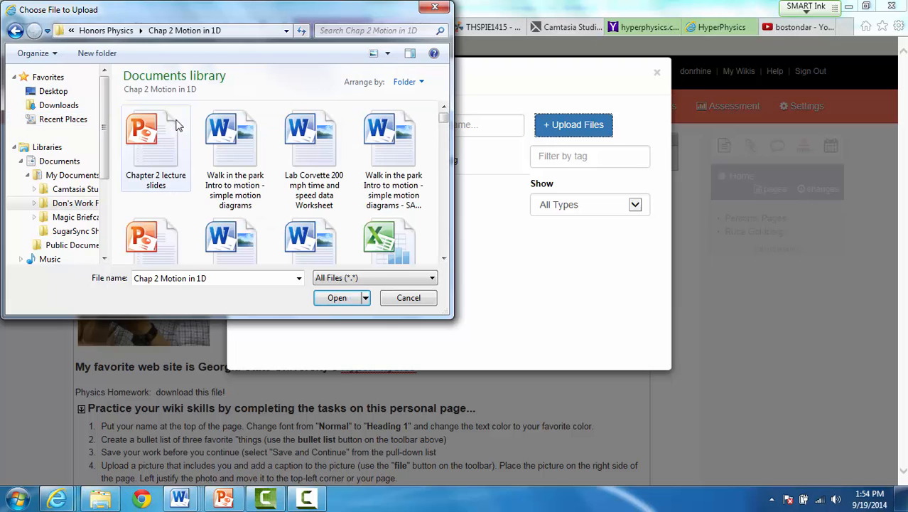
double_click(263, 181)
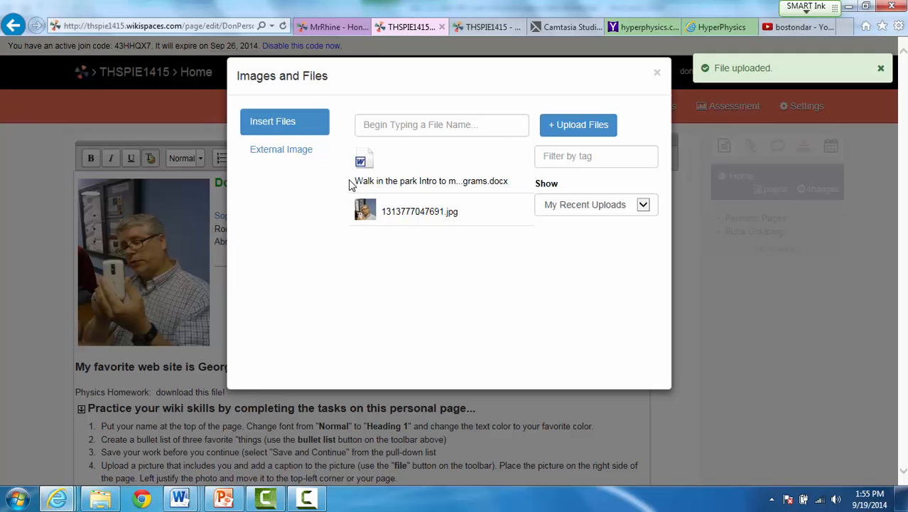
Step: Try to insert the uploaded Word document below the Physics Homework line, and delete the oversized photo from there
click(362, 164)
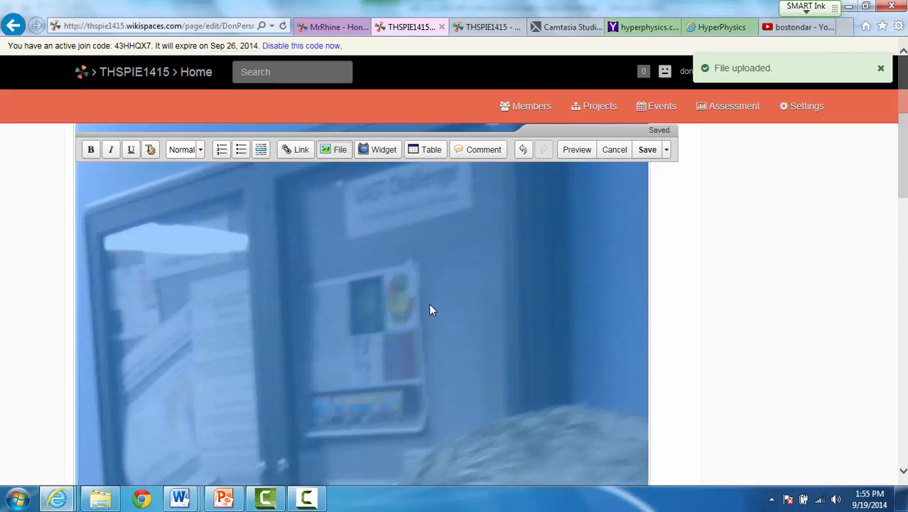
scroll(429, 301, down, 5)
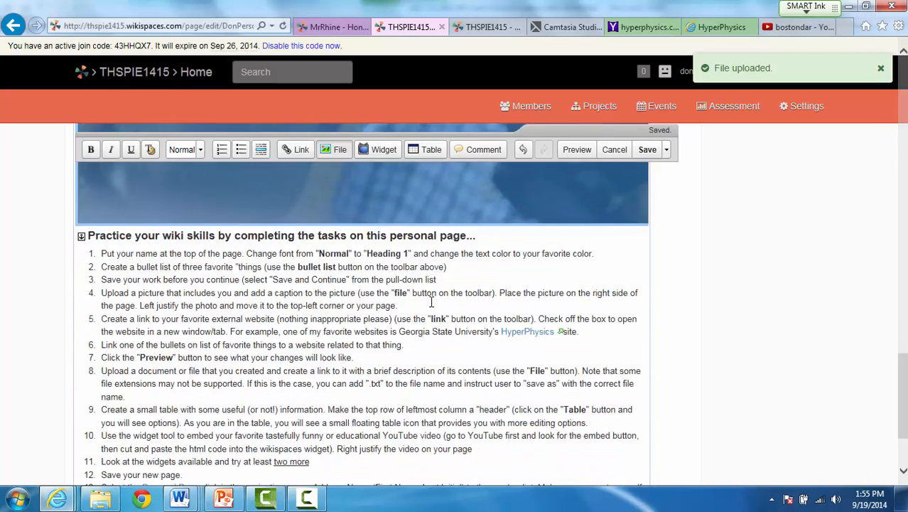
scroll(430, 302, up, 10)
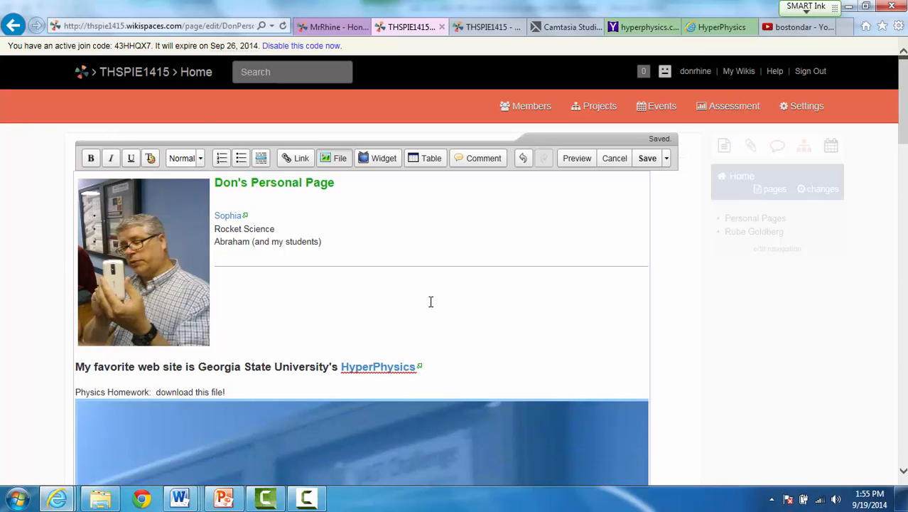
scroll(430, 301, down, 2)
scroll(424, 298, up, 1)
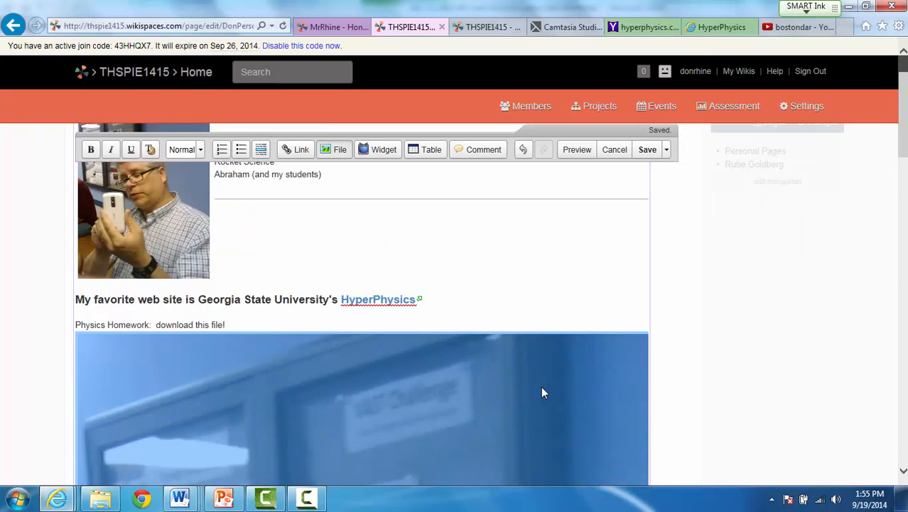
click(498, 409)
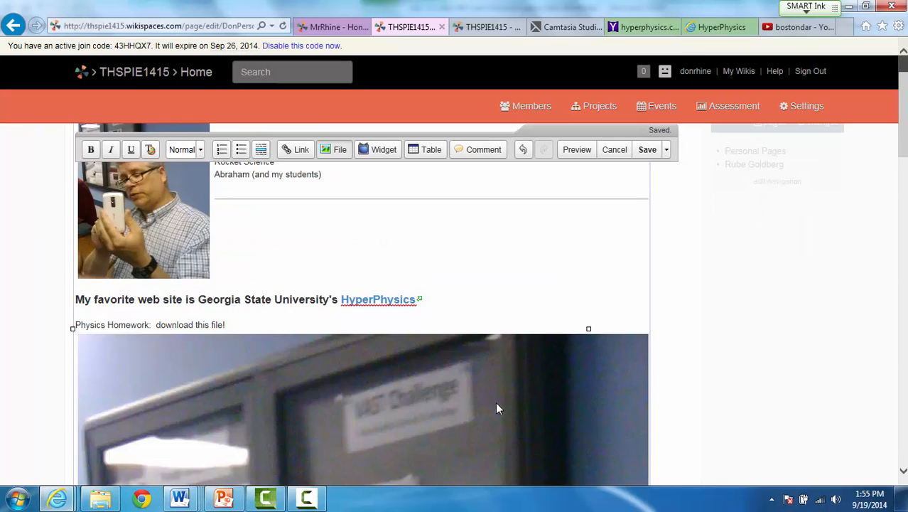
key(Delete)
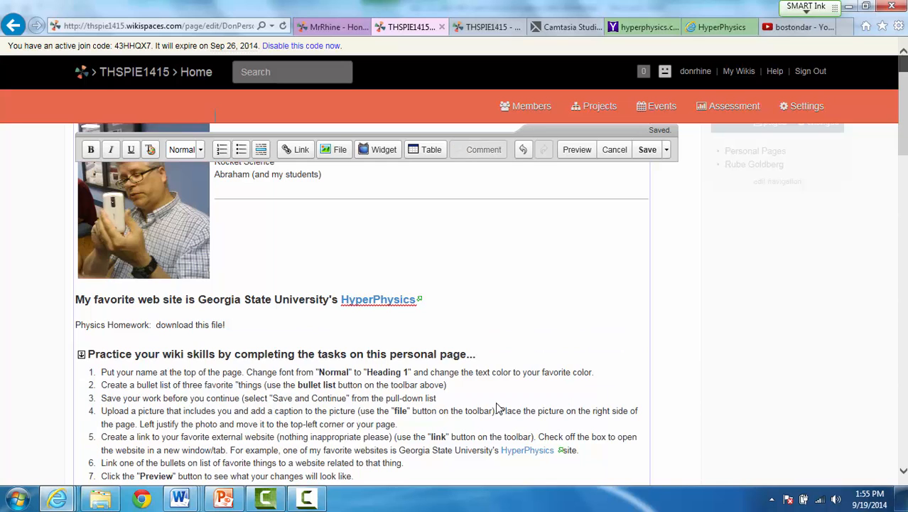
Step: Insert the uploaded Walk in the park document, move it below the Physics Homework line, and add blank lines after it
click(339, 150)
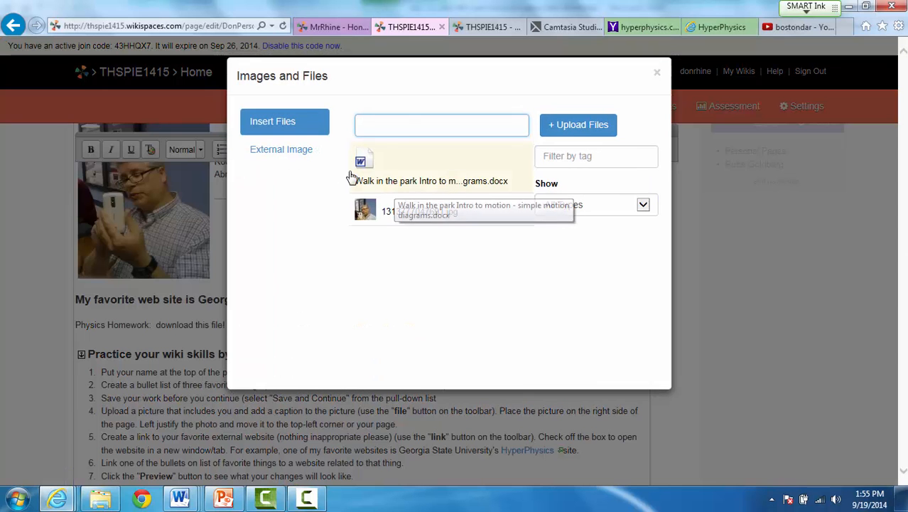
click(351, 178)
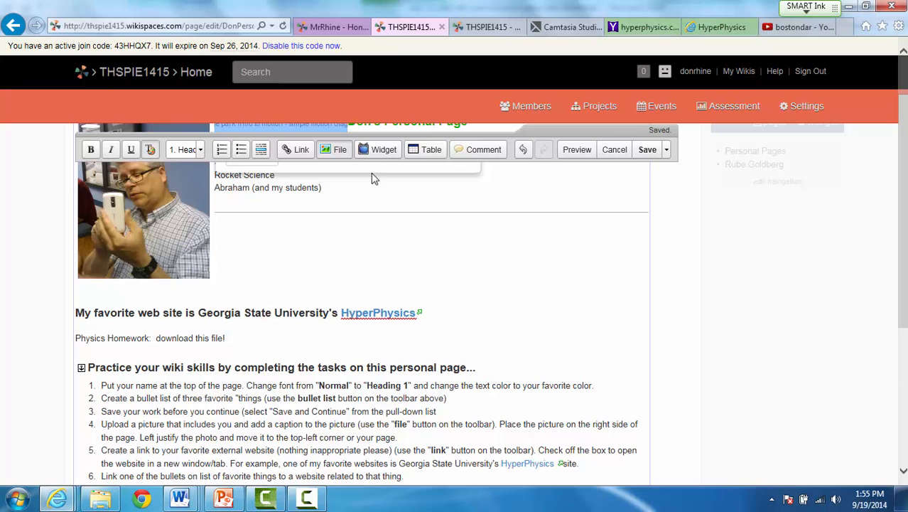
click(268, 345)
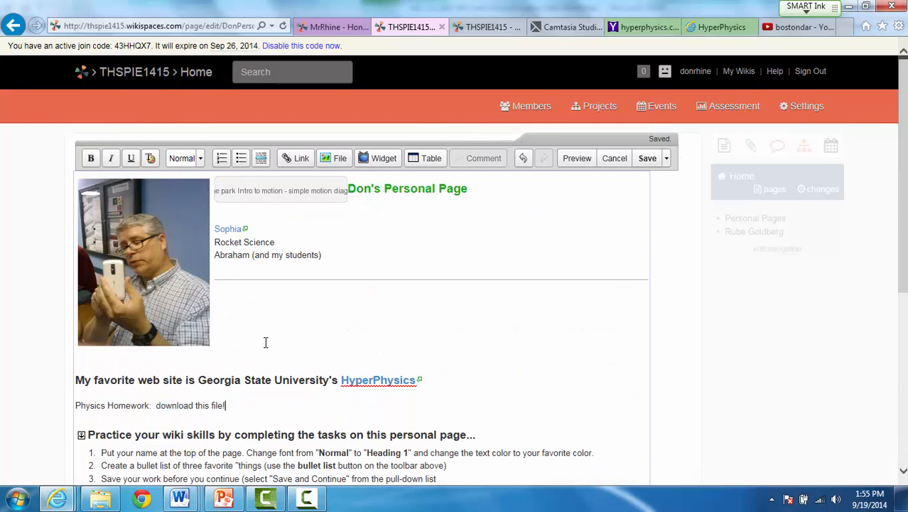
drag(278, 192, 244, 415)
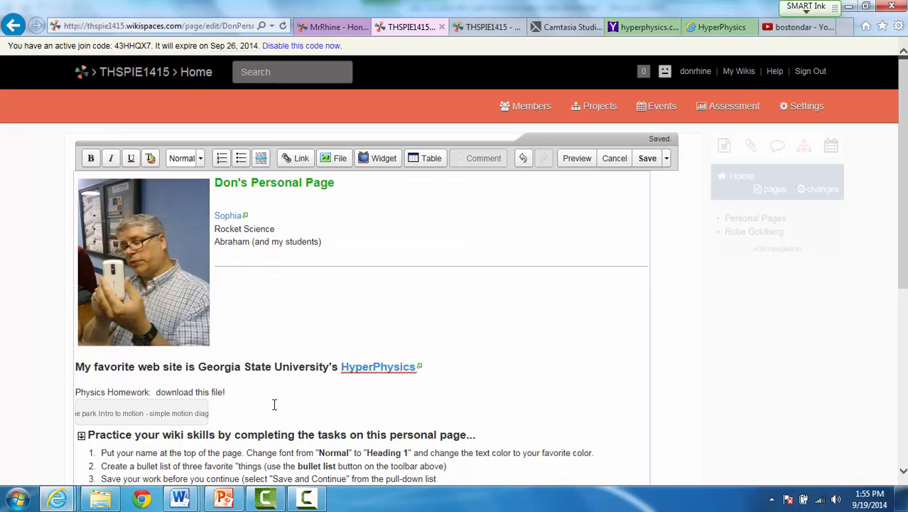
key(Return)
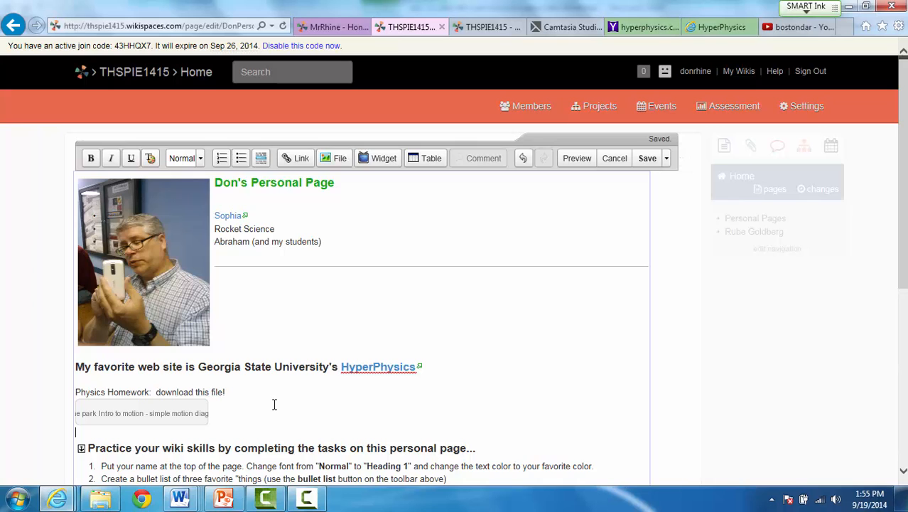
key(Return)
Step: Preview the personal page with the attached document, return to editing, and save the page
click(577, 160)
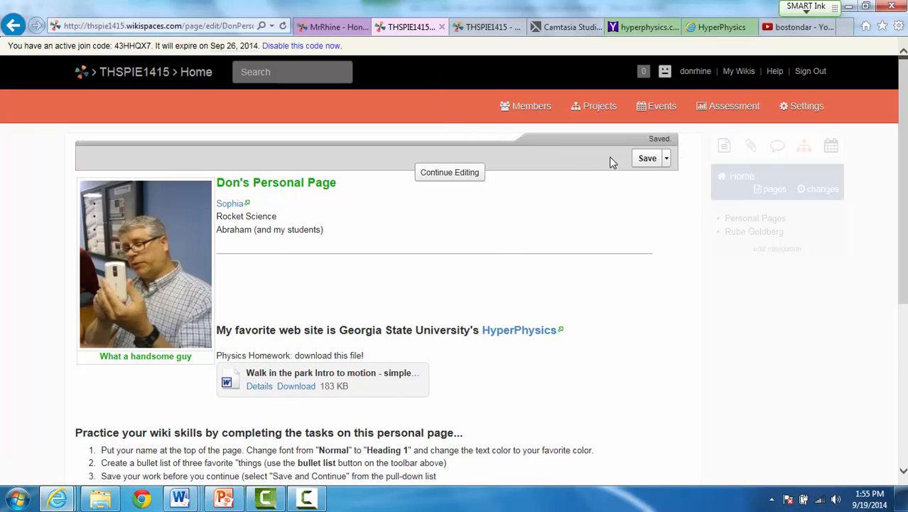
click(460, 175)
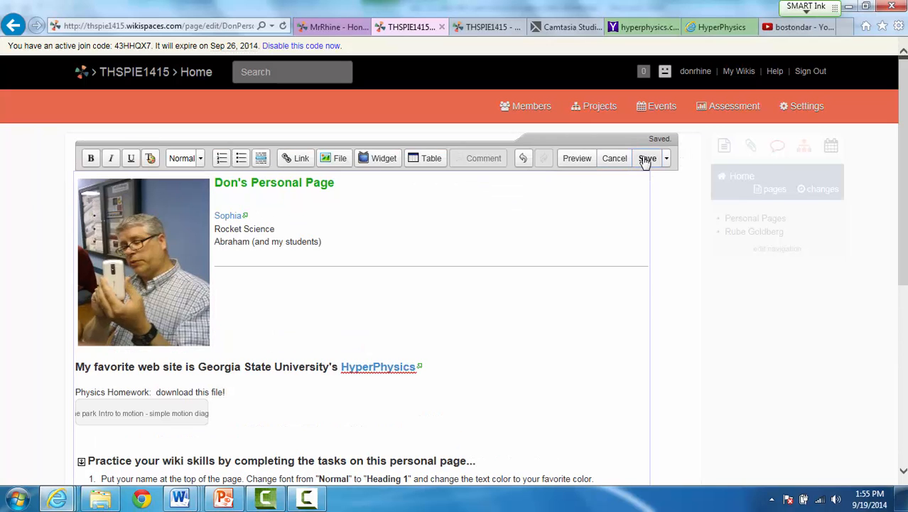
click(646, 159)
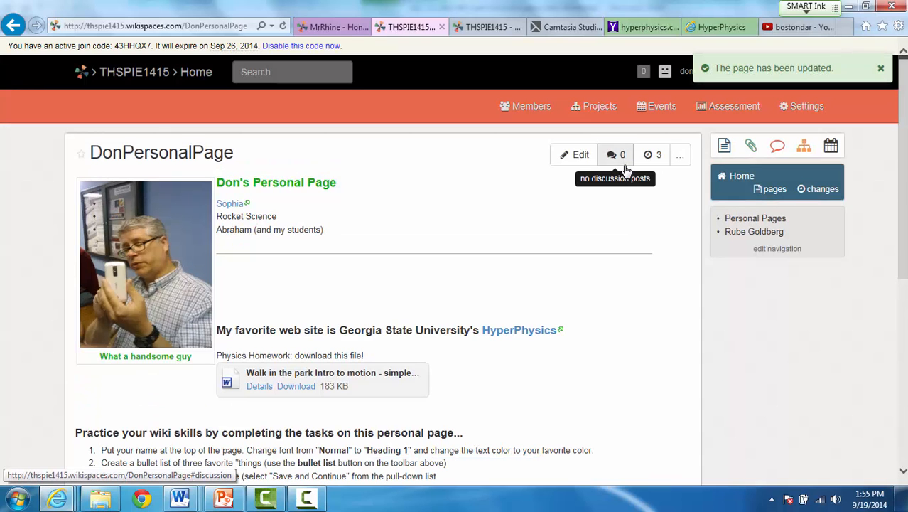
Step: Reopen the personal page for editing and open the YouTube video widget's embed code box
click(577, 158)
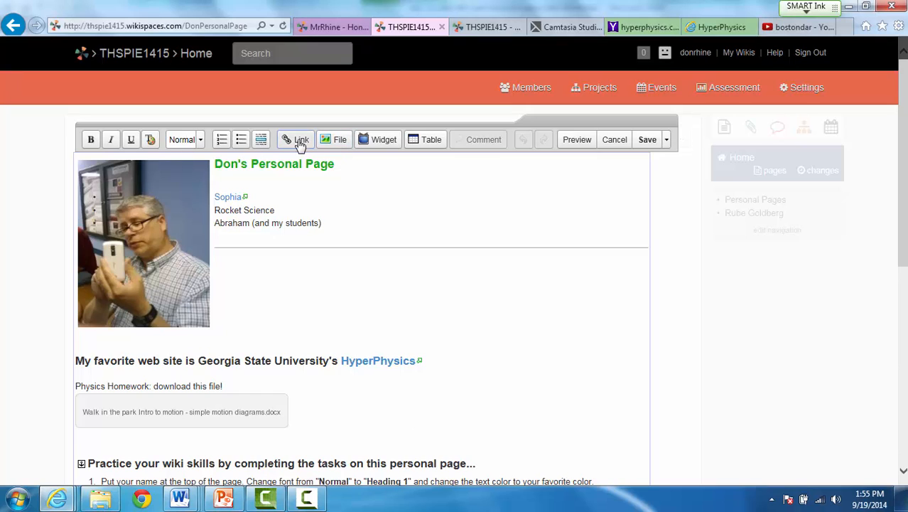
click(383, 140)
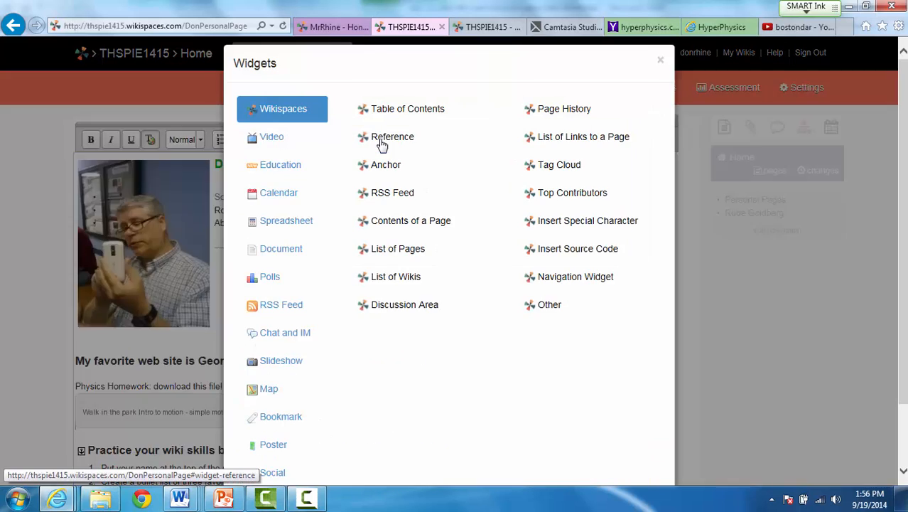
click(270, 149)
click(390, 121)
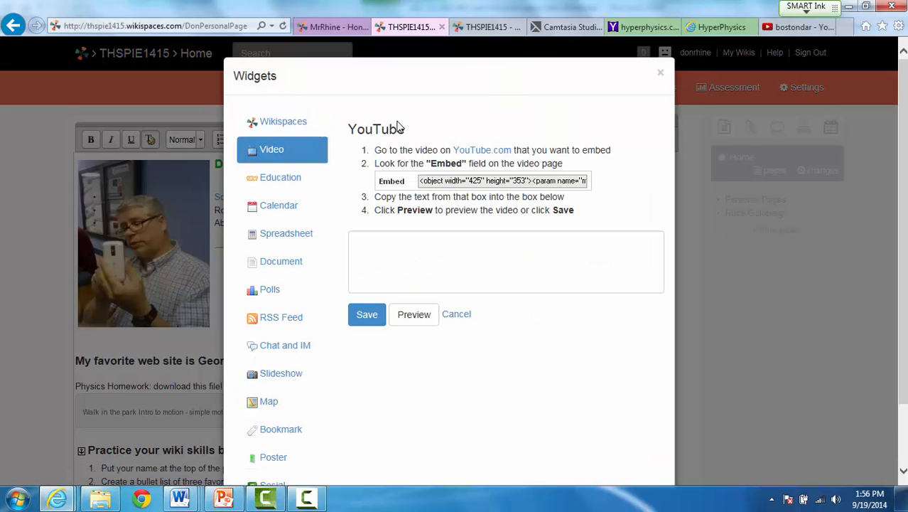
click(440, 266)
Step: Switch to the YouTube search results, open the First Big Rollercoaster Ride video and pause its playback
click(785, 27)
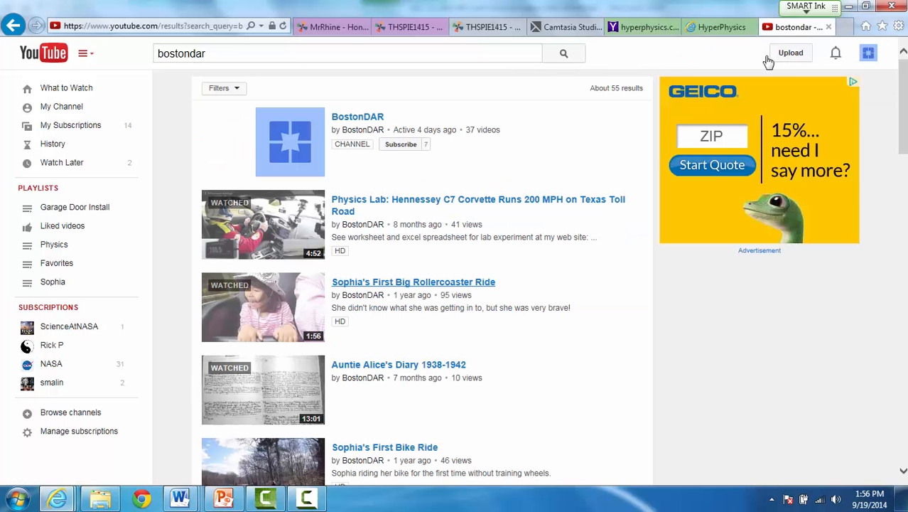
click(382, 284)
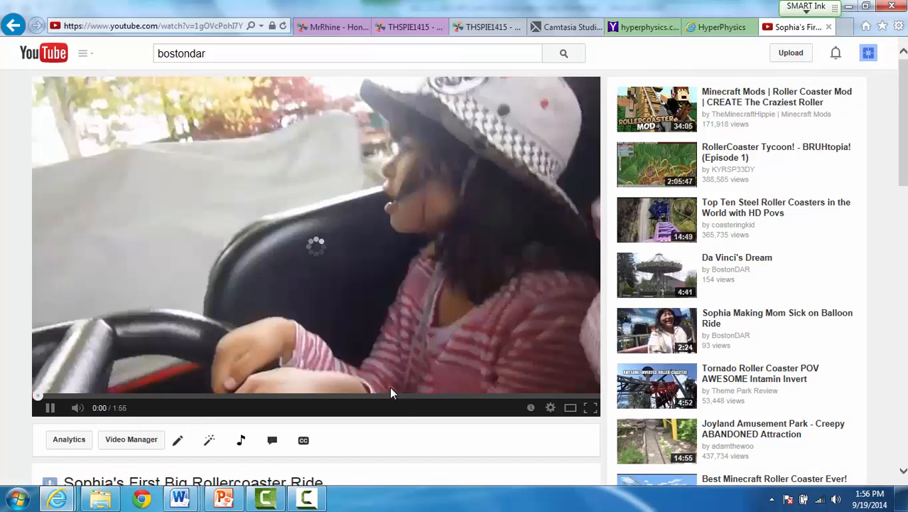
scroll(389, 386, down, 3)
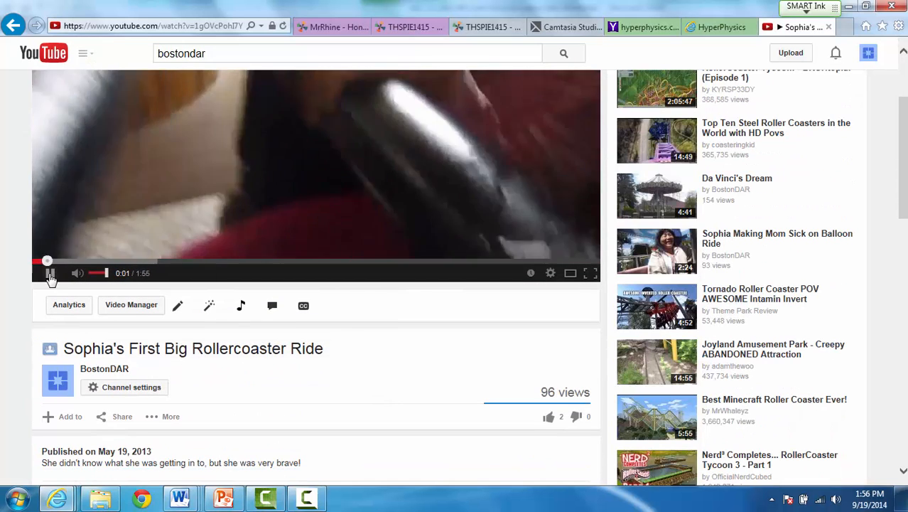
click(47, 273)
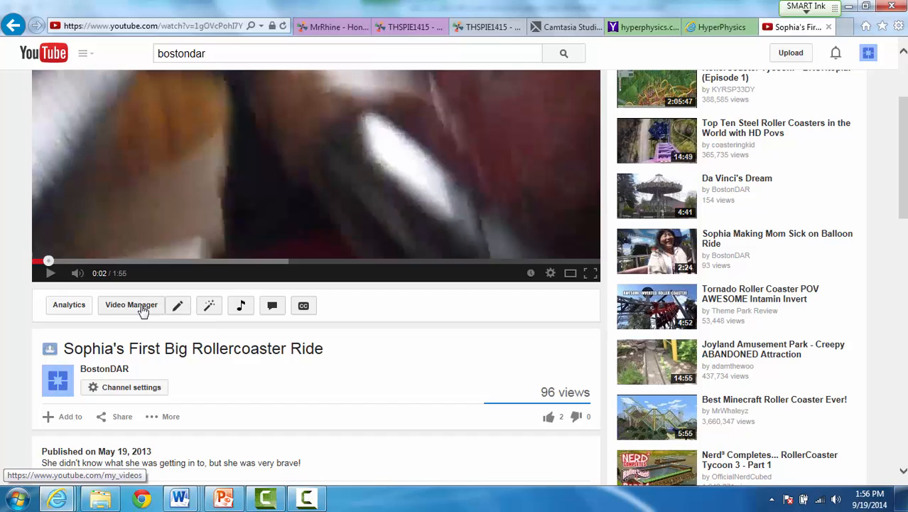
scroll(394, 411, down, 1)
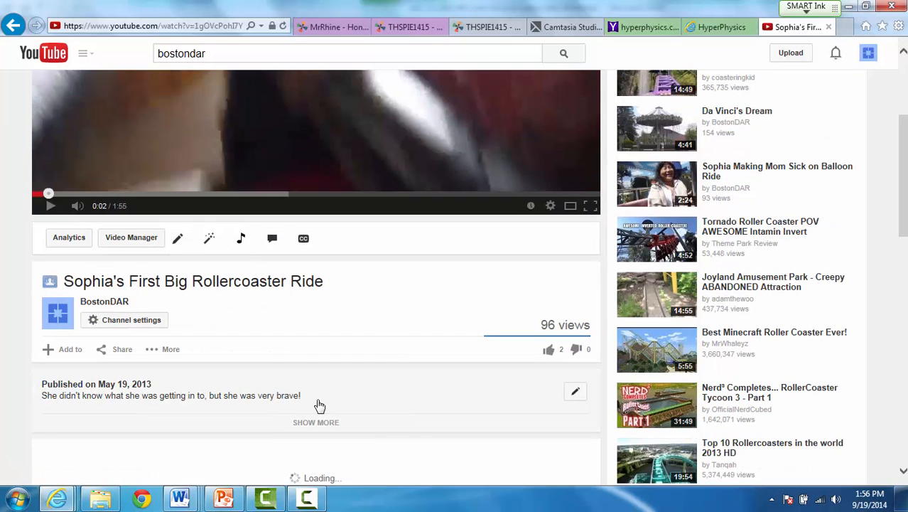
Step: Copy the rollercoaster video's 560 by 315 iframe embed code from its sharing options and insert it through the wiki page's YouTube widget
click(122, 349)
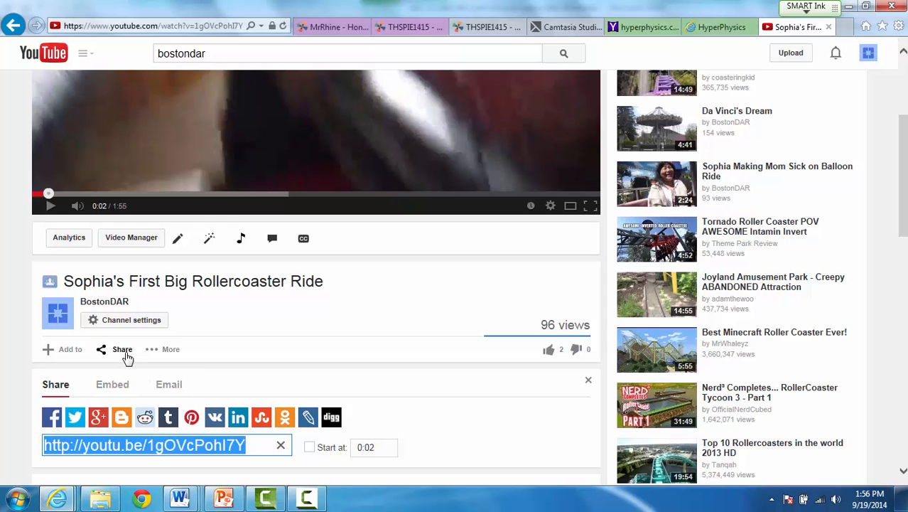
click(117, 385)
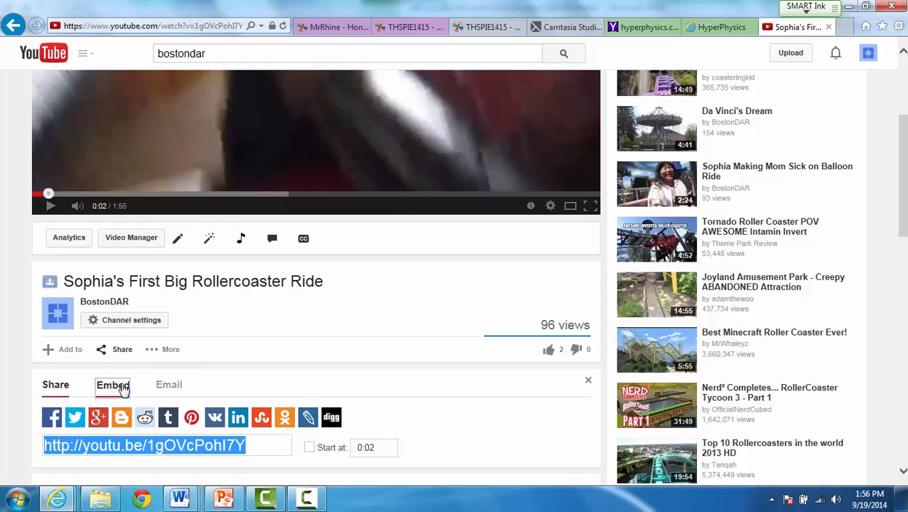
click(721, 28)
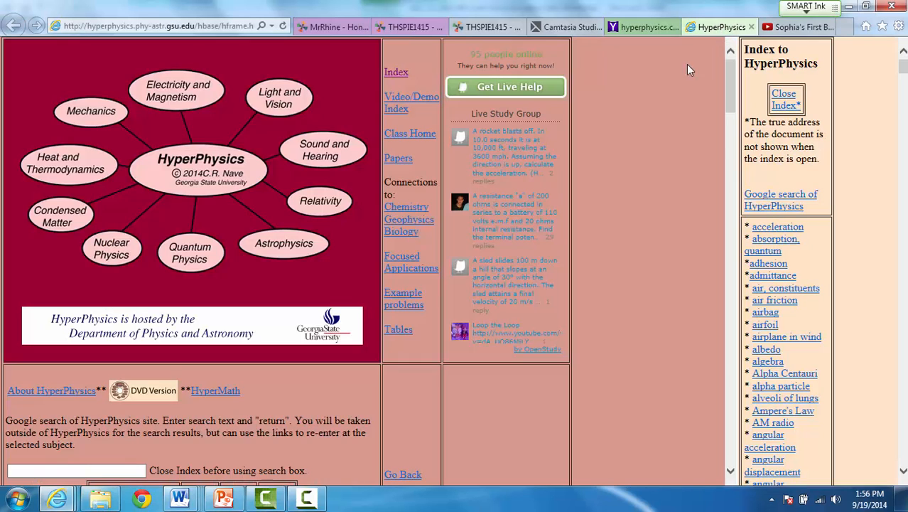
click(640, 28)
click(426, 29)
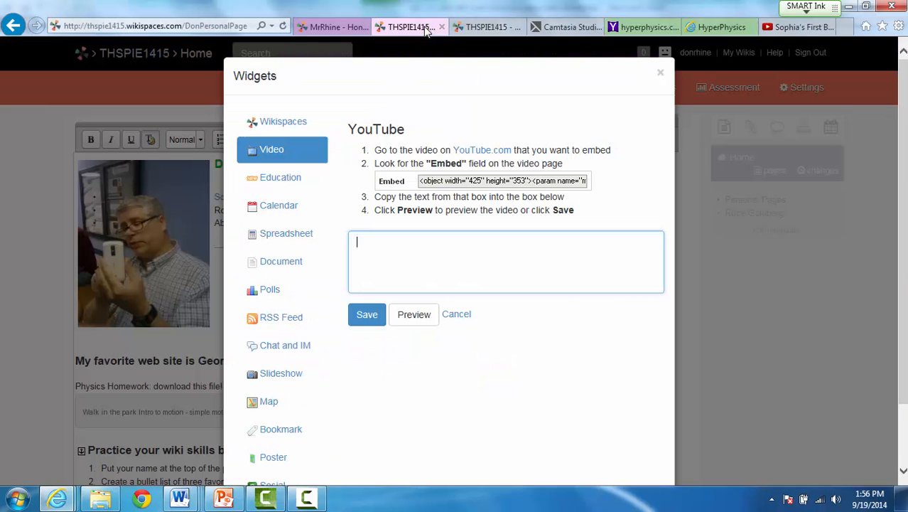
text(<iframe width="560" height="315" src="//www.youtube.com/embed/1gOVcPohI7Y" frameborder="0" allowfullscreen></iframe>)
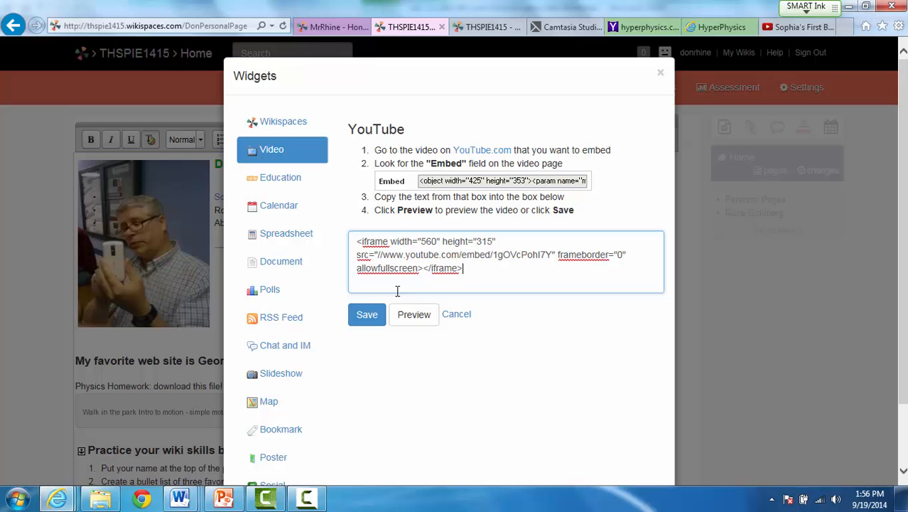
click(367, 318)
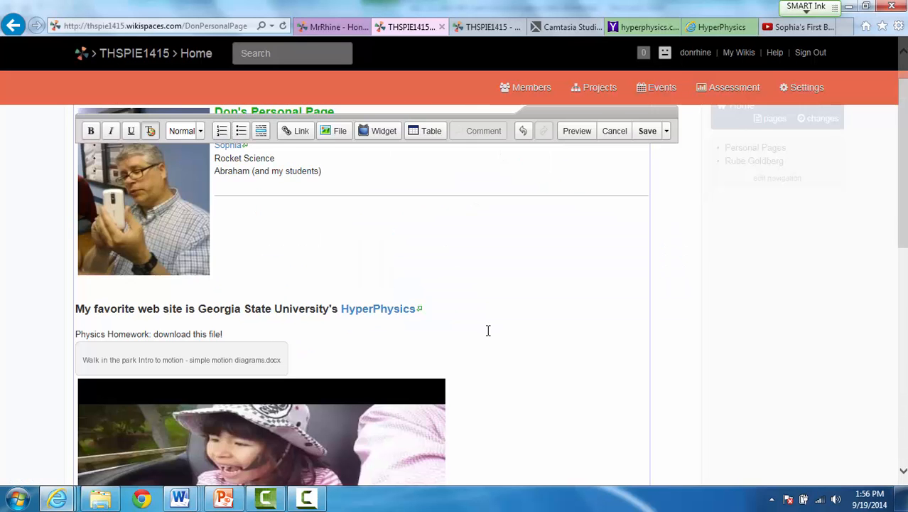
Step: Check the embedded video in the editor, save the personal page, and view the video on the saved page
scroll(489, 332, down, 2)
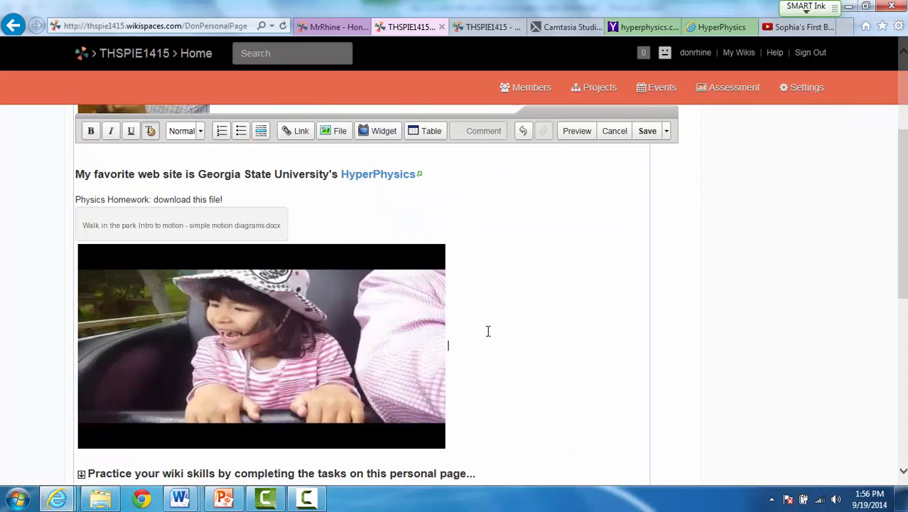
scroll(488, 331, down, 1)
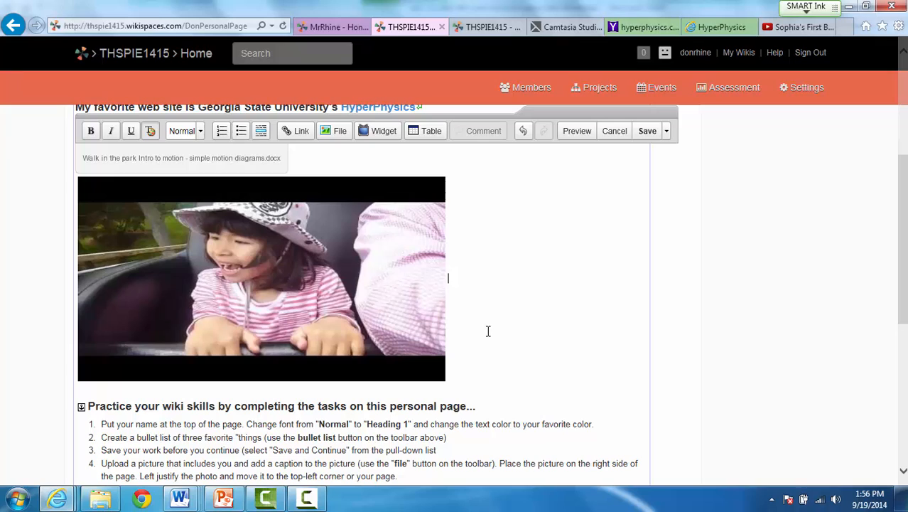
click(653, 138)
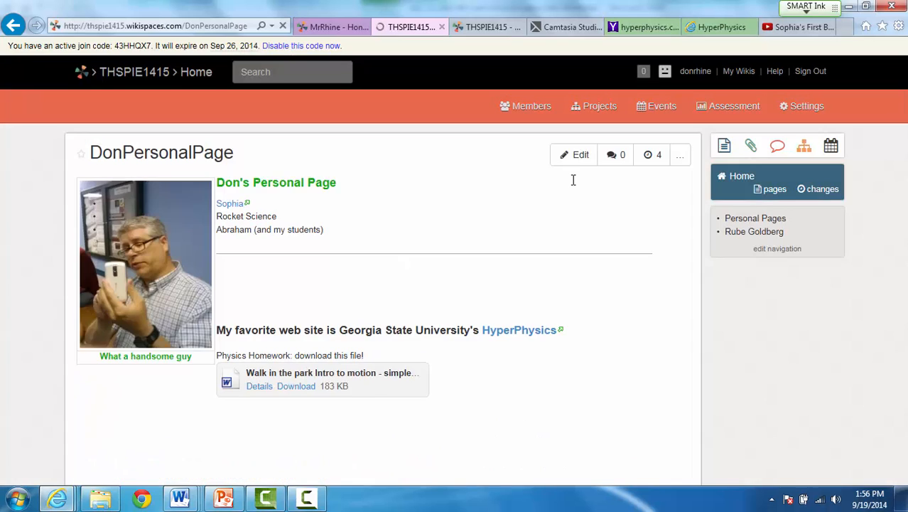
scroll(420, 405, down, 4)
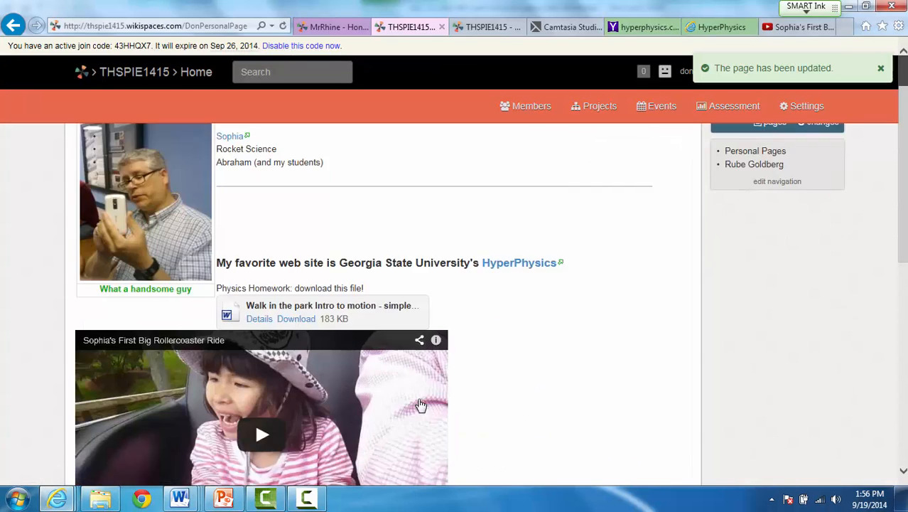